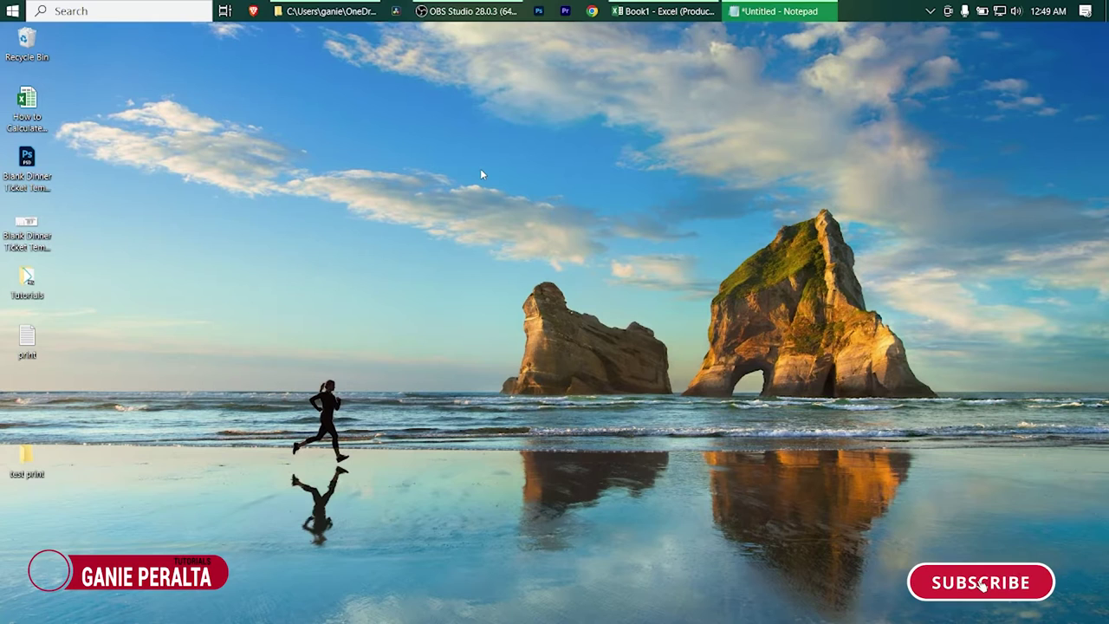
Step: Refresh the desktop twice, then bring the blank Excel workbook Book1 to the front
right_click(443, 170)
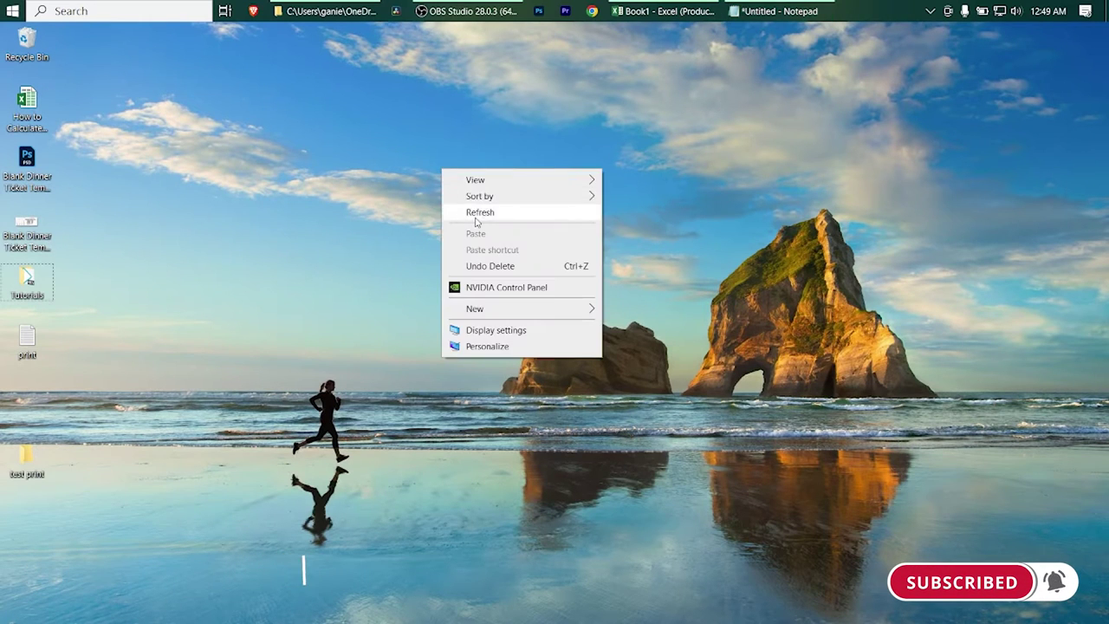
left_click(453, 189)
right_click(433, 161)
left_click(433, 167)
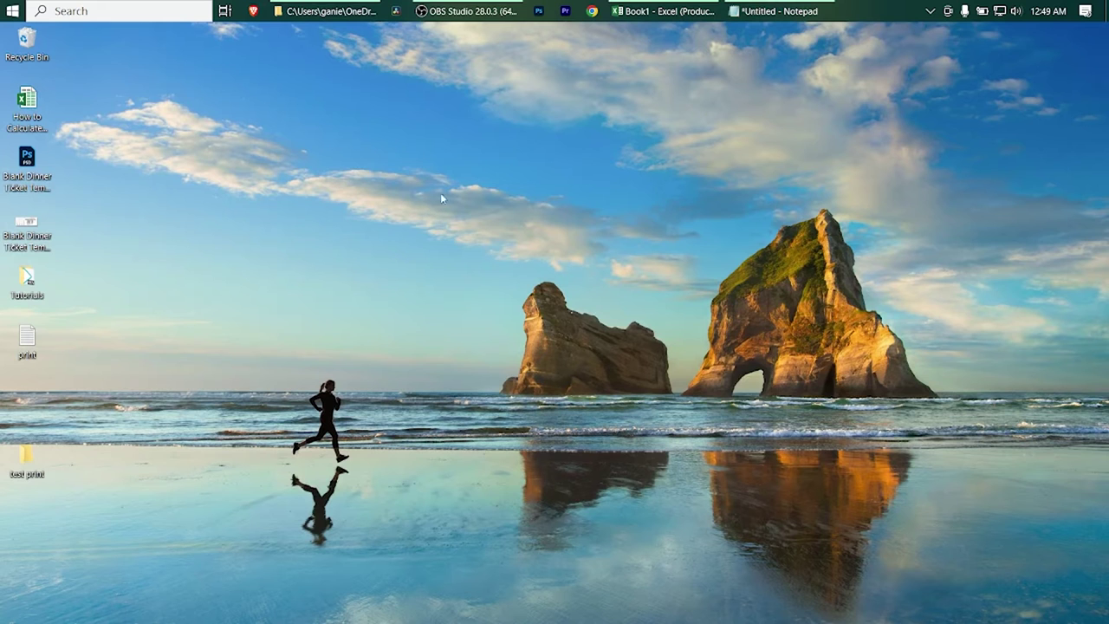
left_click(655, 12)
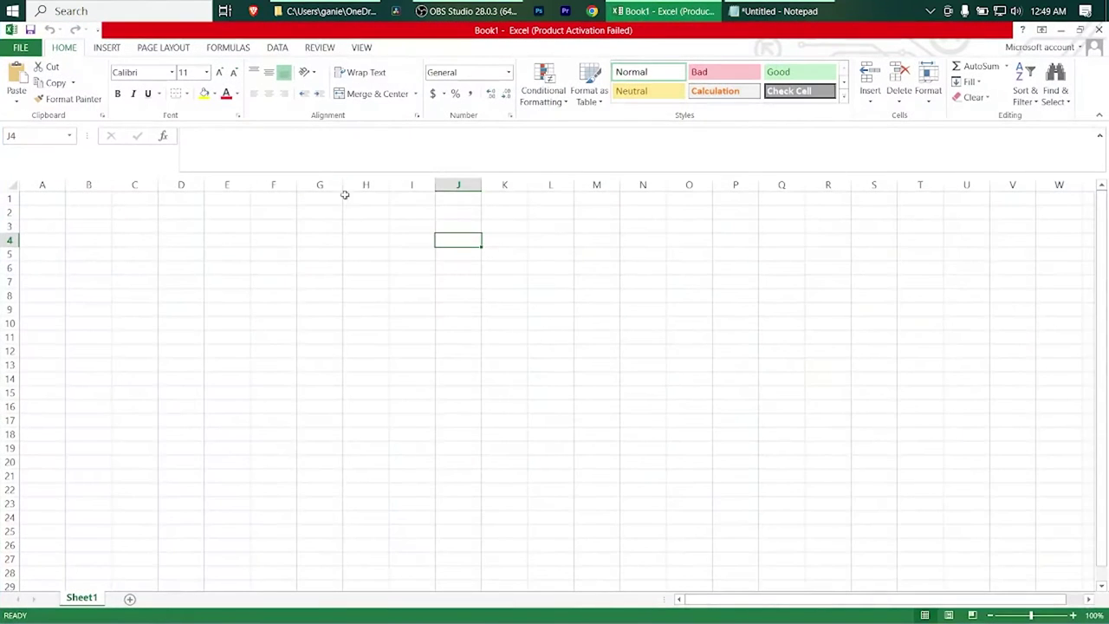
Step: Enter 0001 in cell A1, which Excel stores as 1
left_click(44, 197)
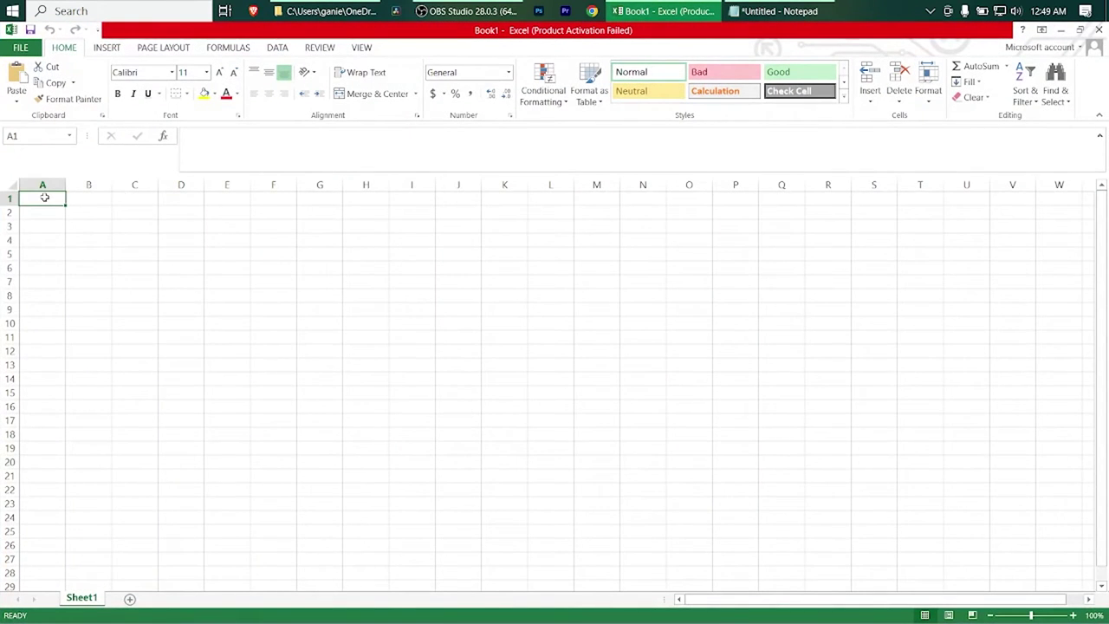
type("0001")
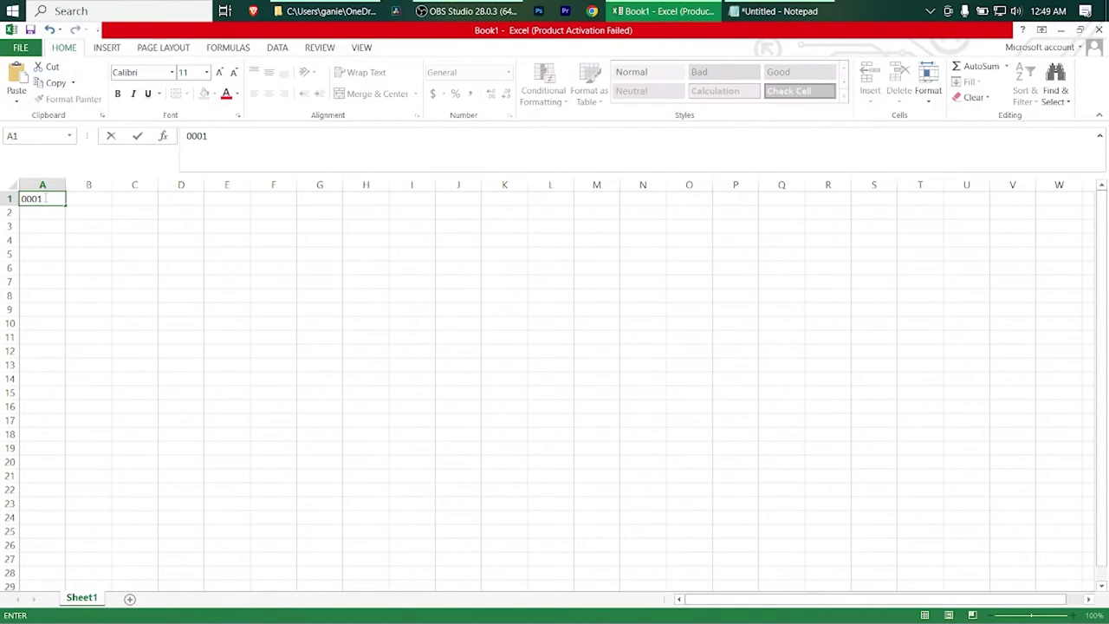
left_click(59, 270)
left_click(45, 199)
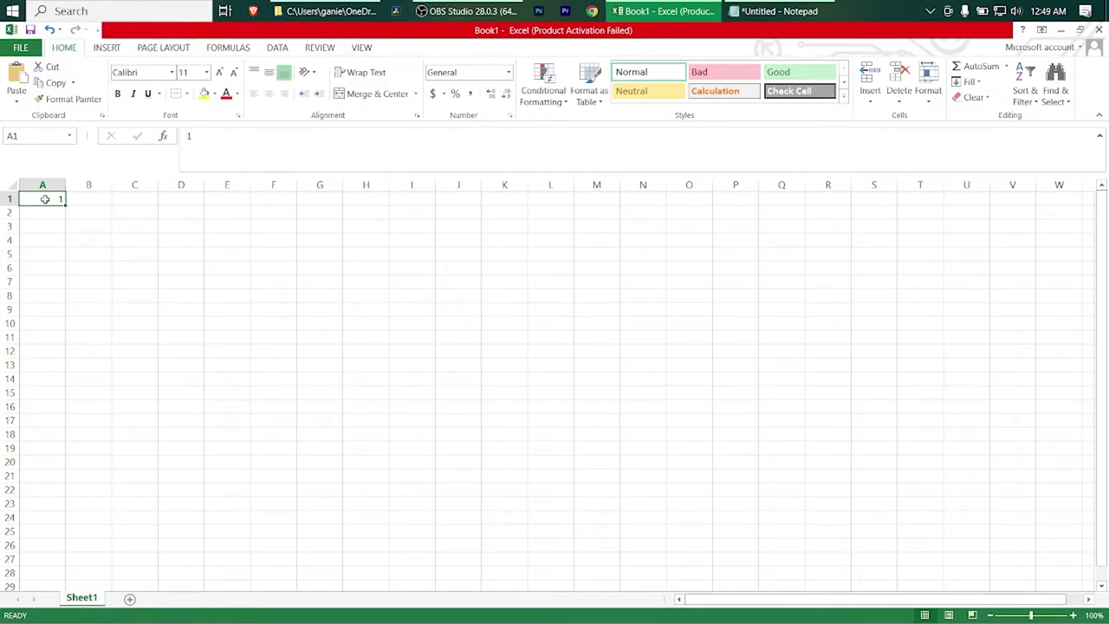
Step: Format cell A1 with the Text number format via Format Cells
right_click(48, 204)
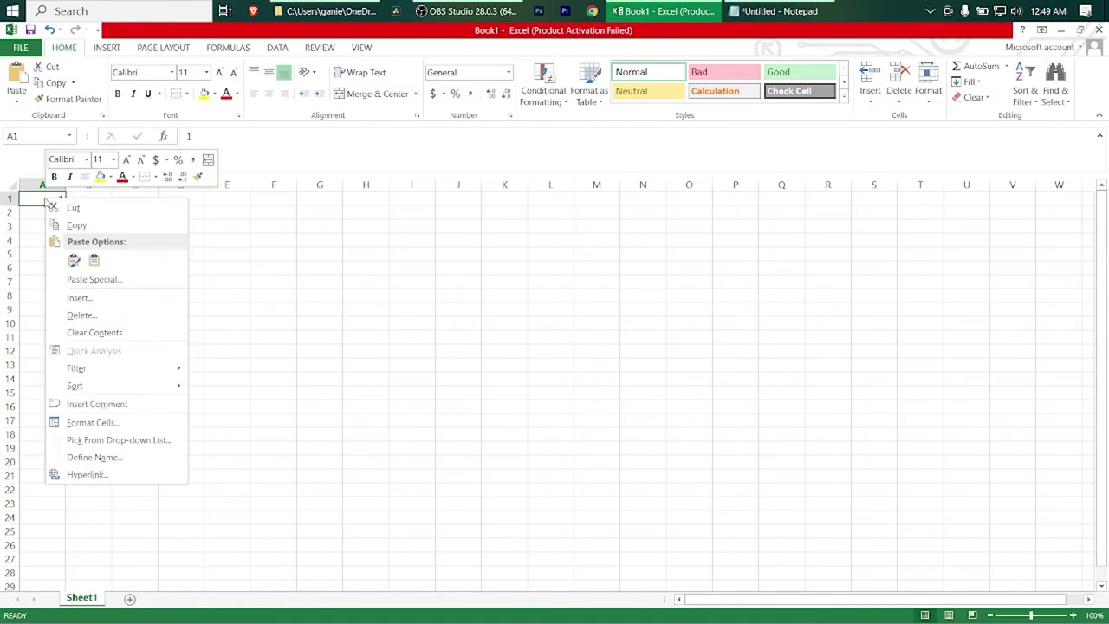
left_click(93, 422)
left_click_drag(162, 251, 416, 277)
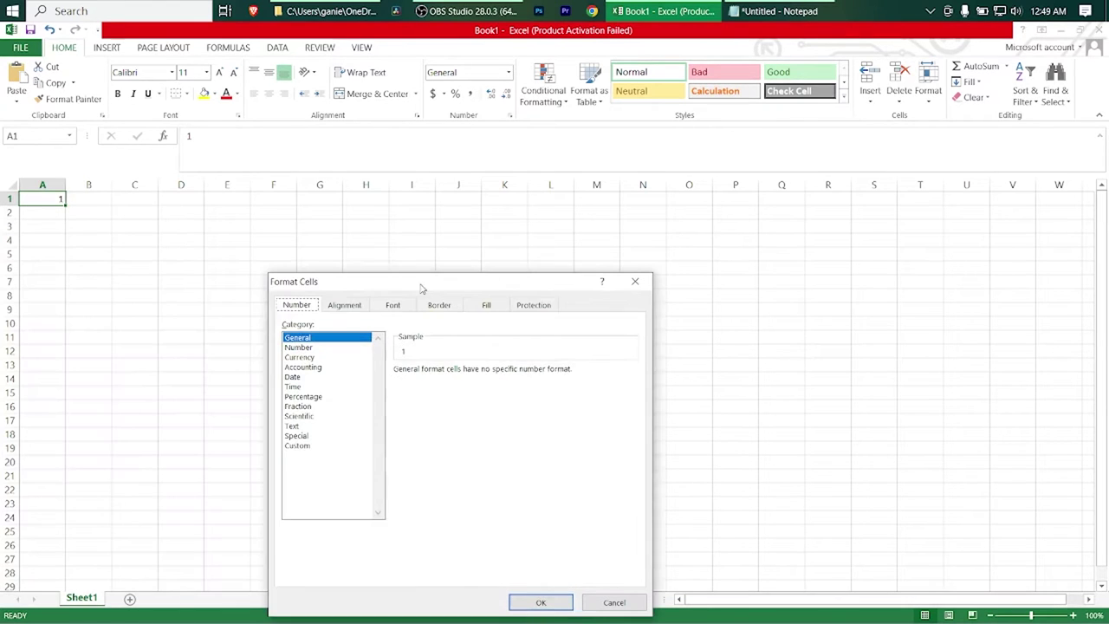
left_click(291, 422)
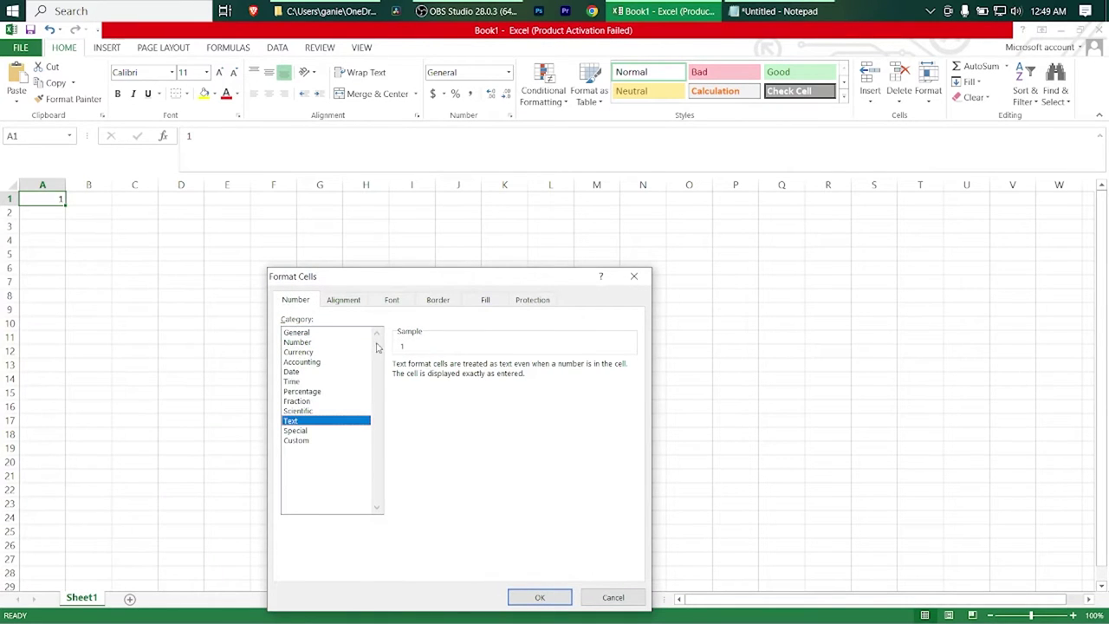
left_click(540, 600)
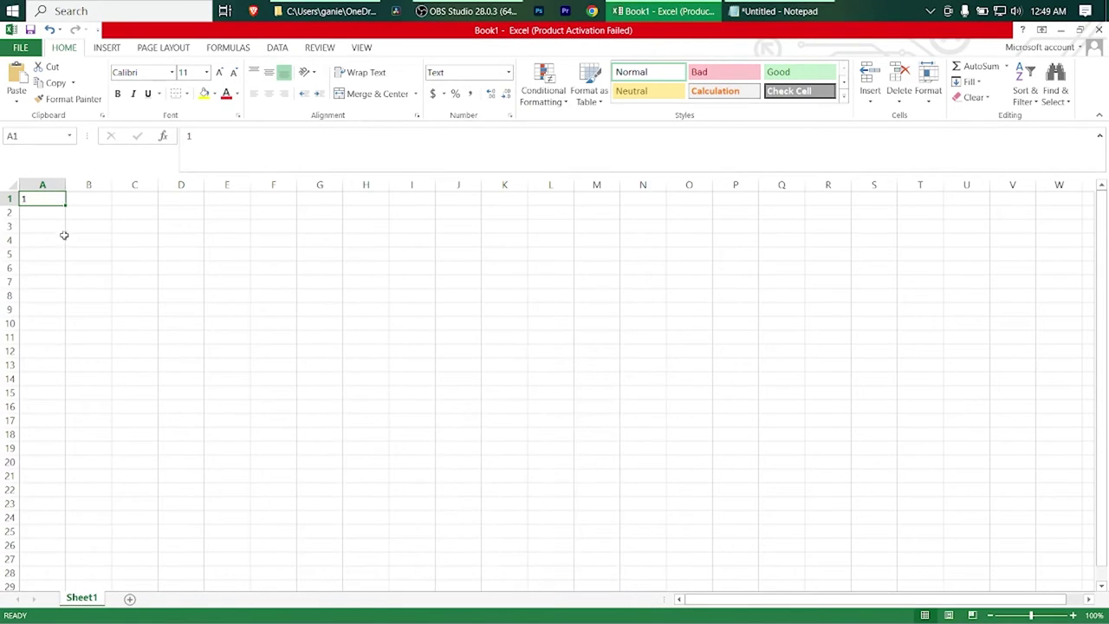
Step: Enter 0001 in A1 and fill column A down to 0100
type("000")
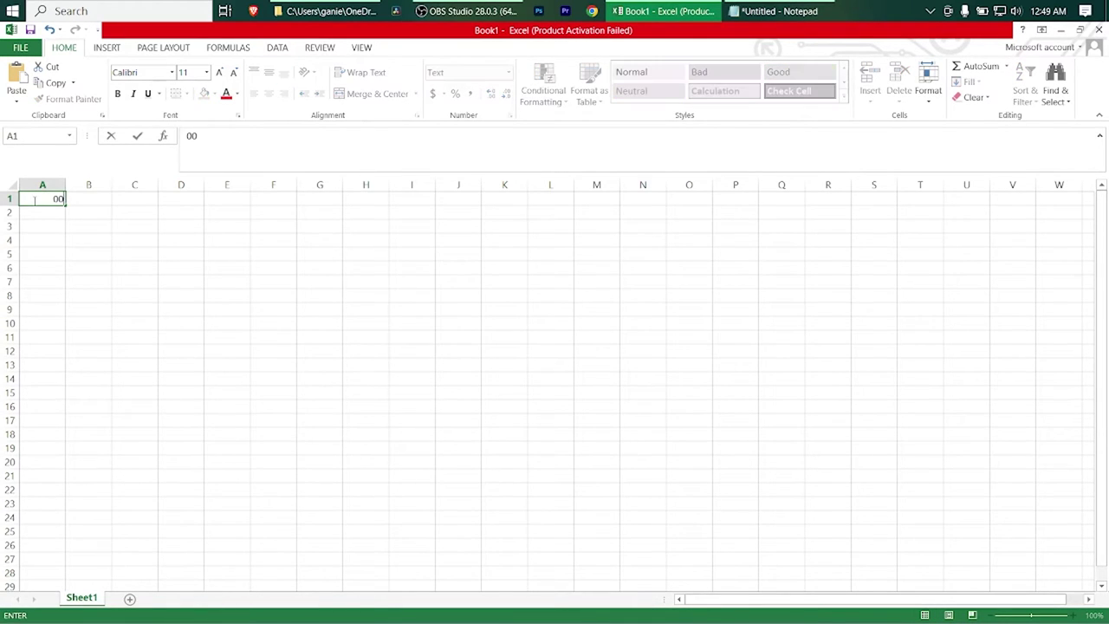
left_click(23, 251)
left_click(56, 202)
left_click_drag(65, 203, 66, 582)
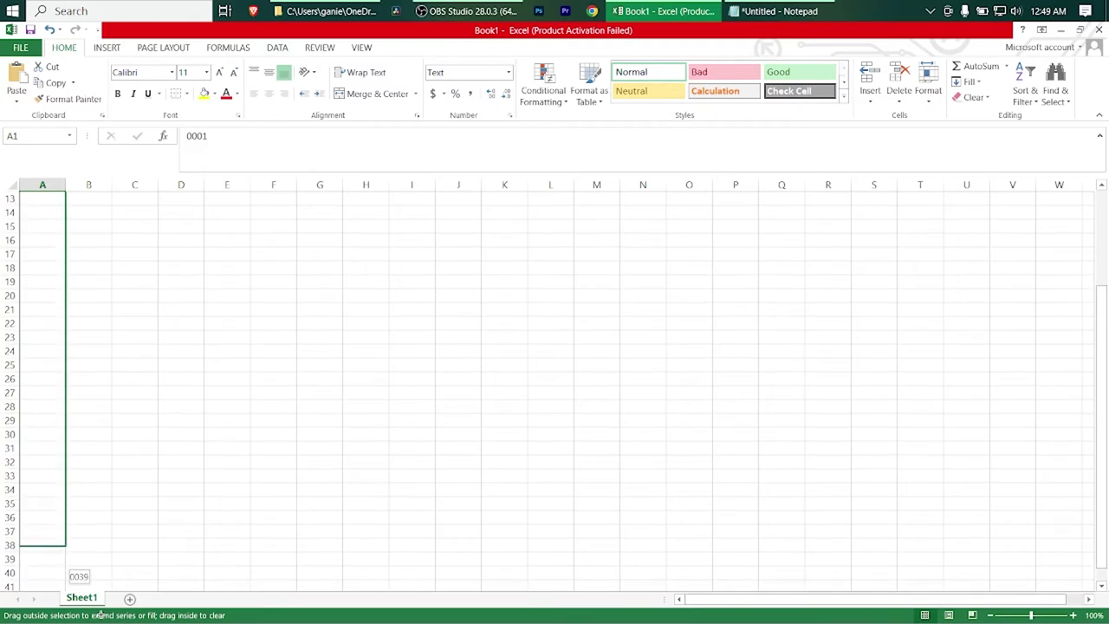
mouse_move(67, 582)
left_mouse_down()
mouse_move(101, 613)
mouse_move(50, 401)
left_mouse_up()
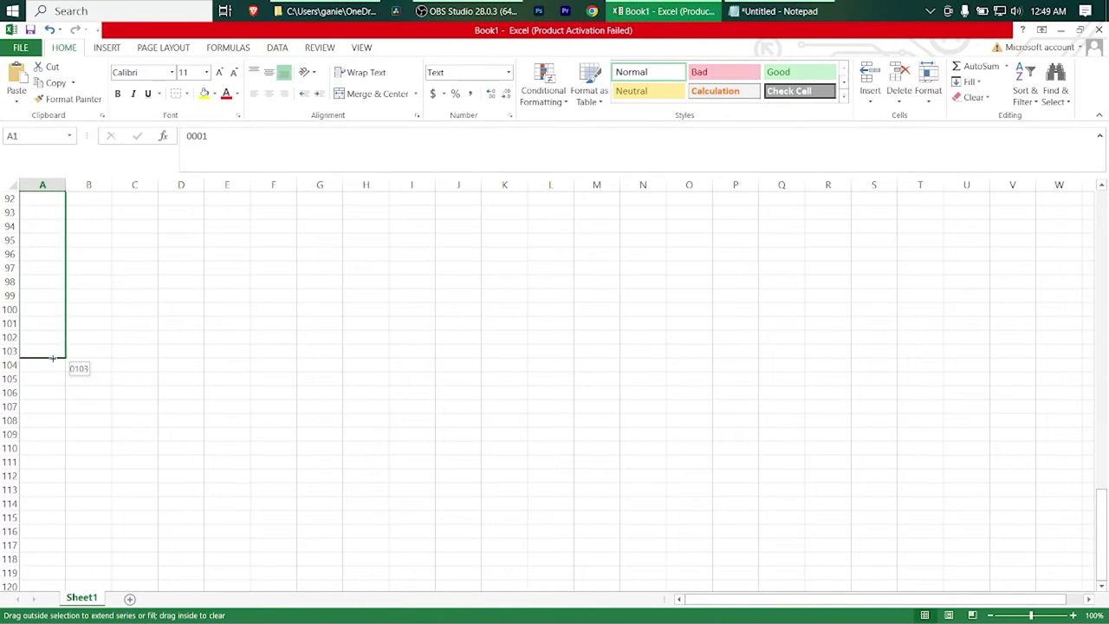
mouse_move(51, 401)
left_mouse_down()
mouse_move(53, 303)
mouse_move(49, 312)
left_mouse_up()
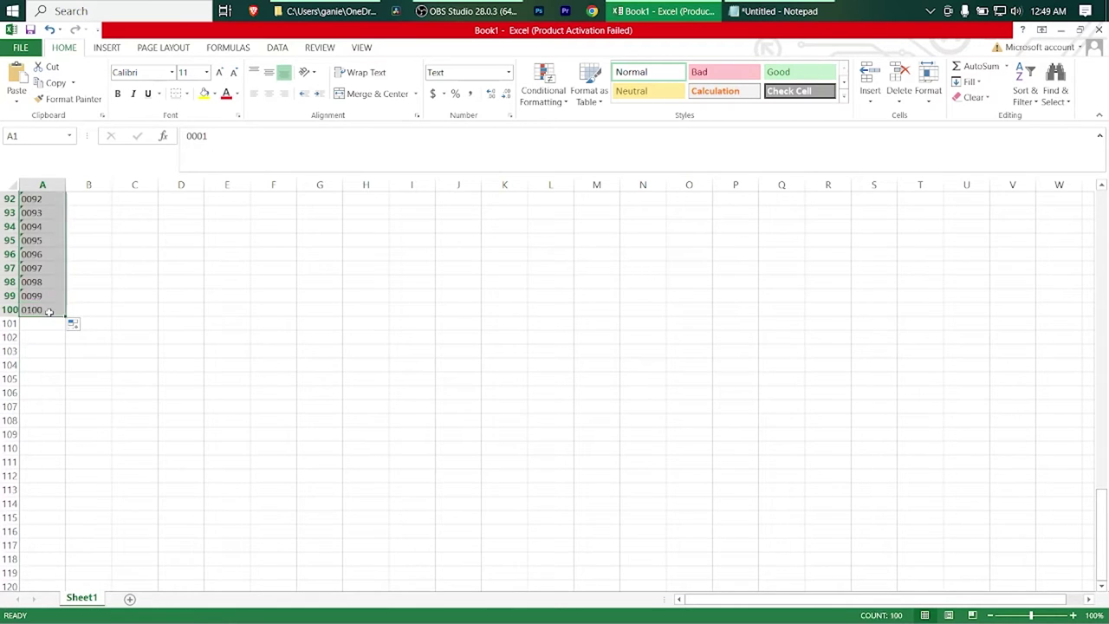
left_click(48, 312)
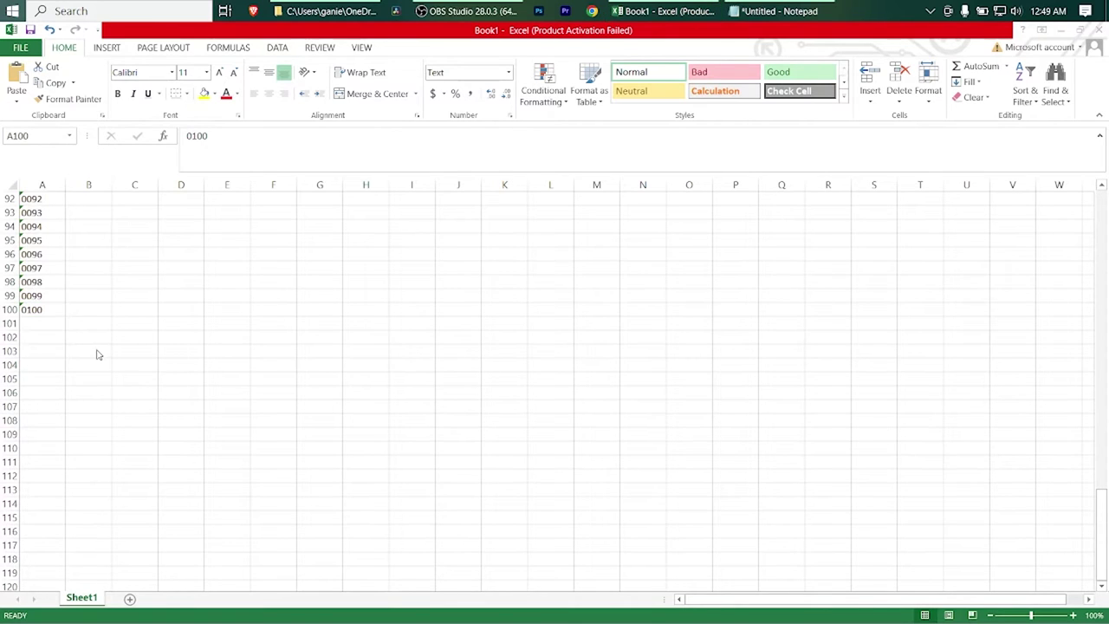
Step: Launch Notepad, then copy the ticket numbers in A1:A100
key("super")
type("noted")
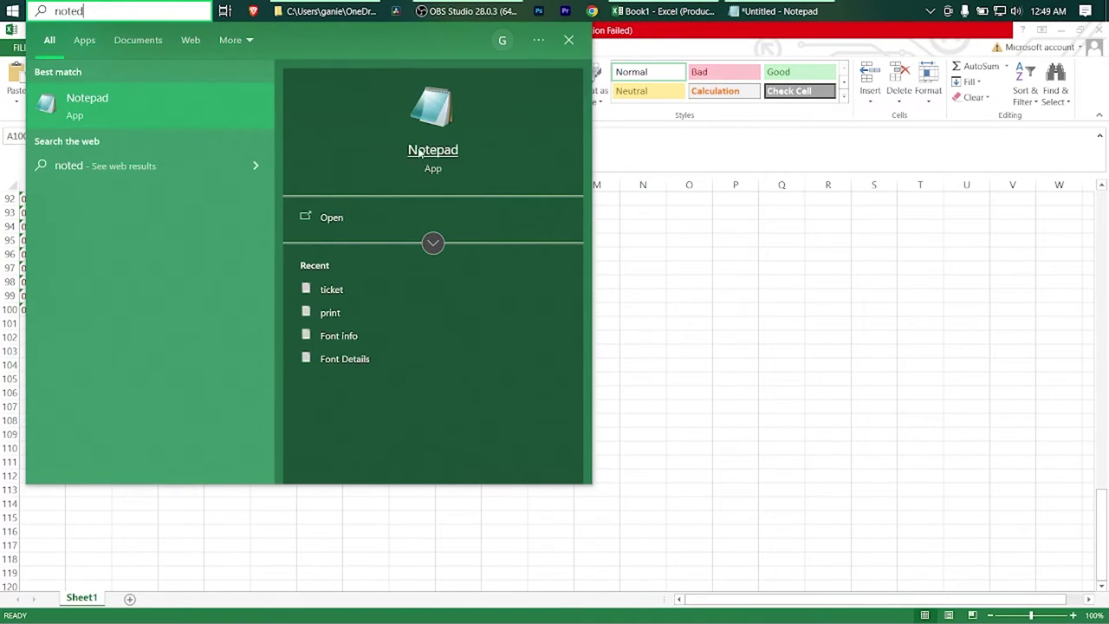
left_click(420, 151)
left_click(40, 215)
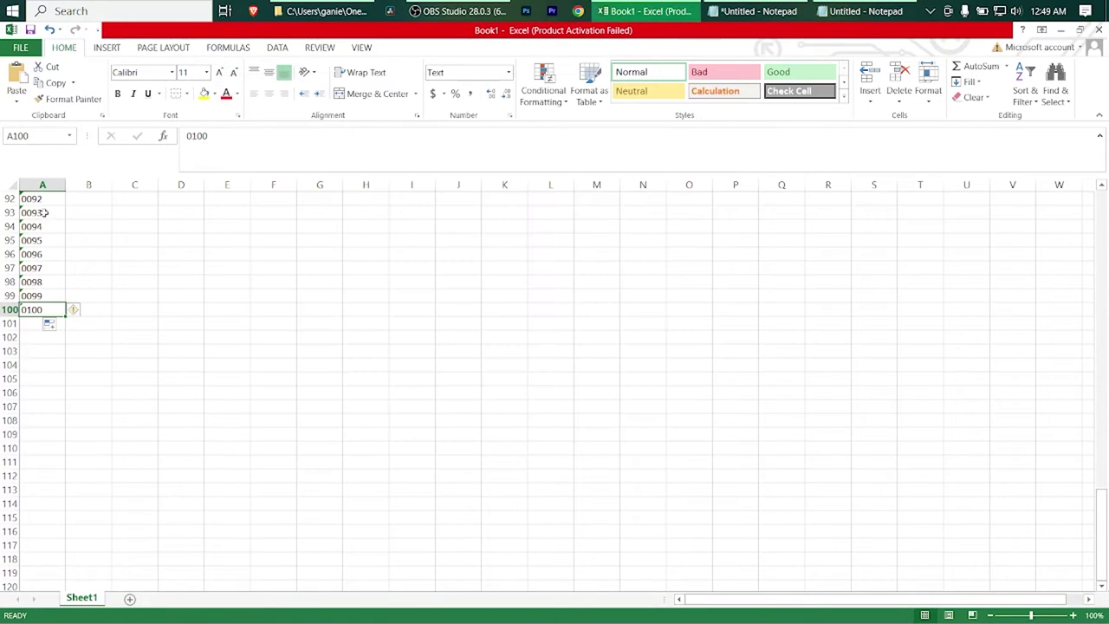
key("ctrl+Home")
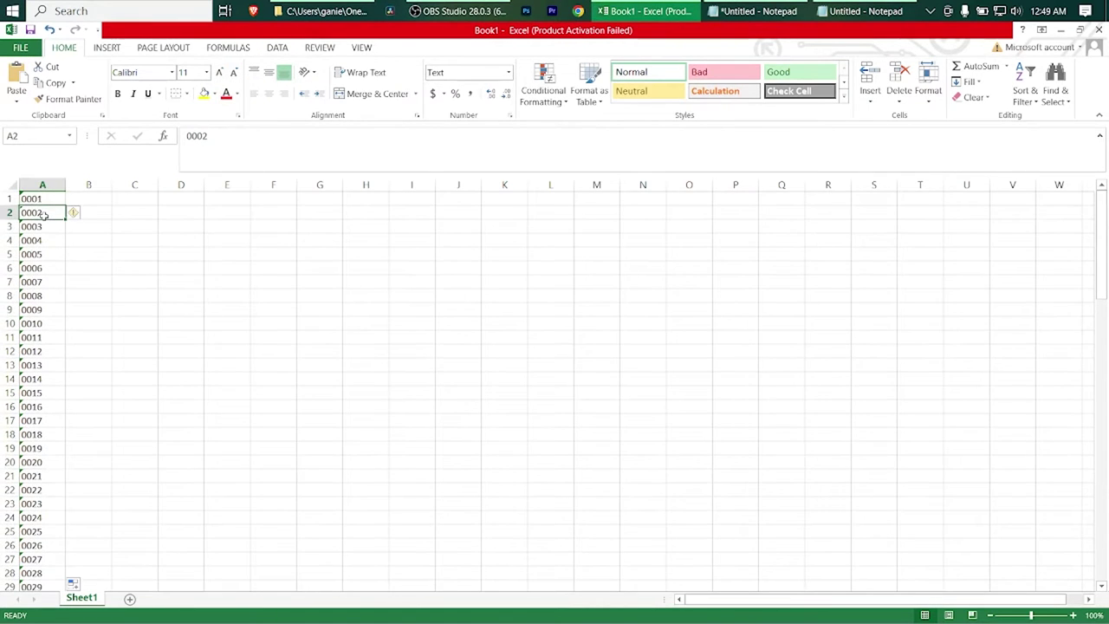
key("ctrl+shift+Down")
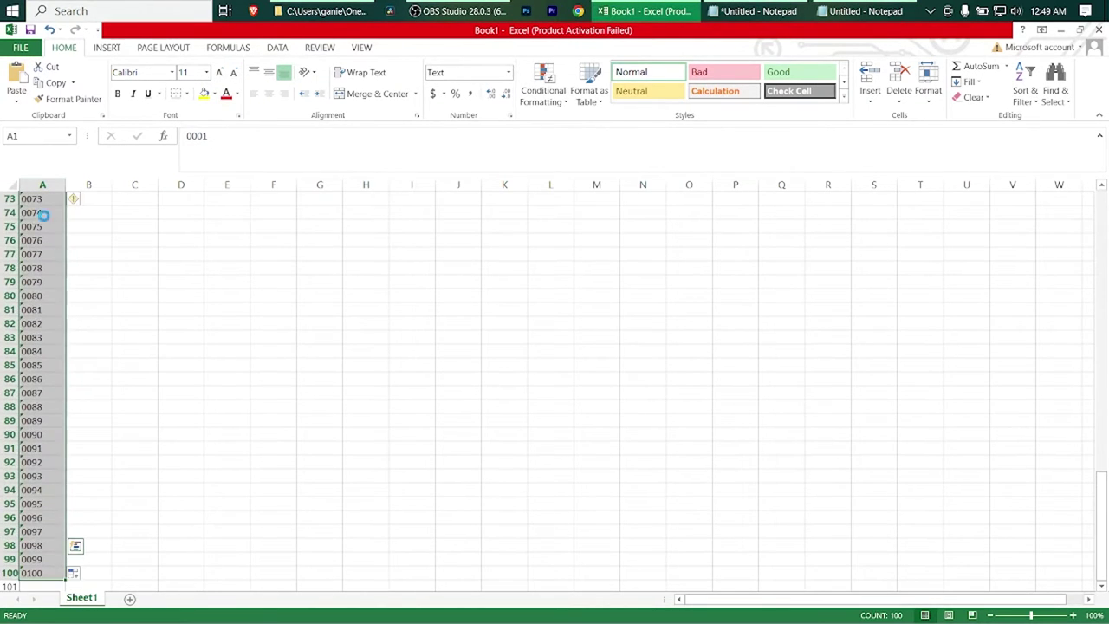
key("ctrl+c")
Step: Paste the ticket numbers into Notepad under a new first line reading 'ticket'
left_click(853, 11)
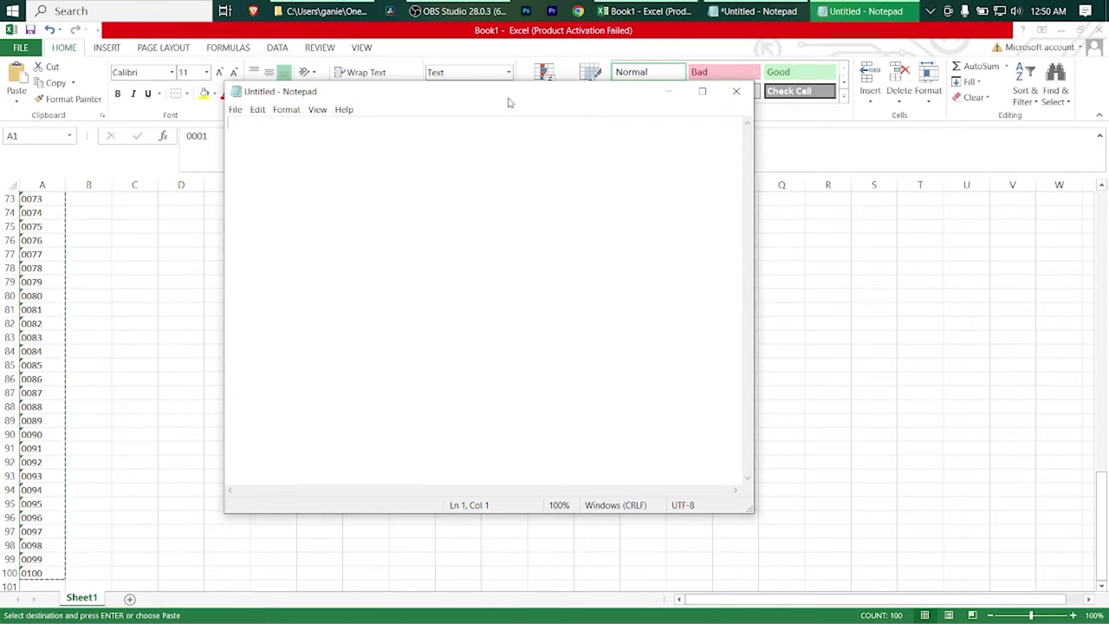
key("ctrl+v")
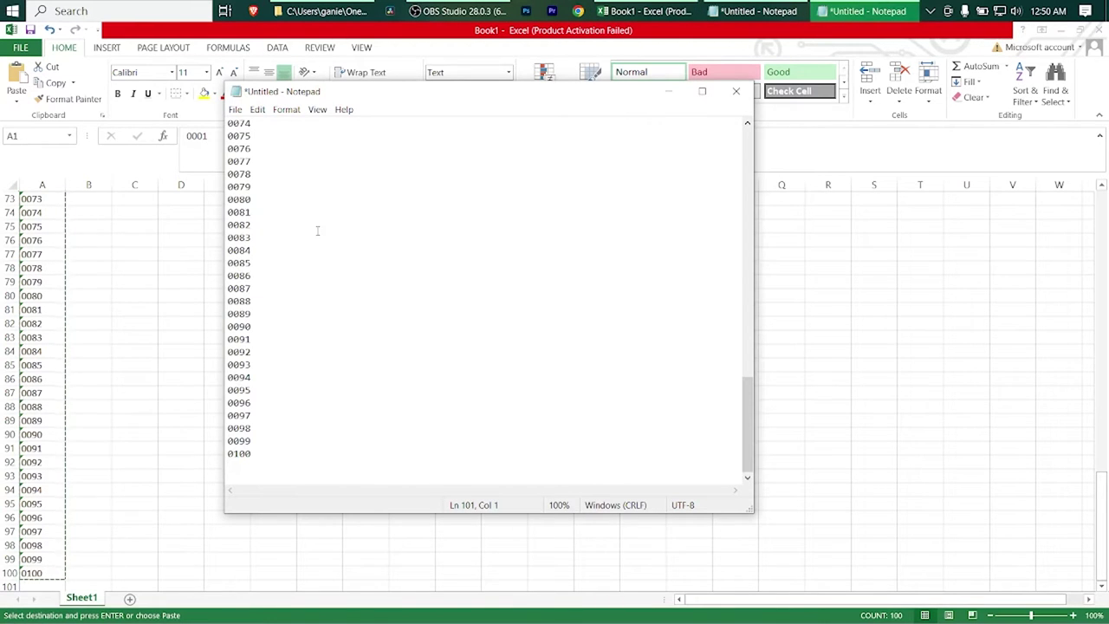
left_click_drag(748, 396, 748, 152)
left_click(228, 124)
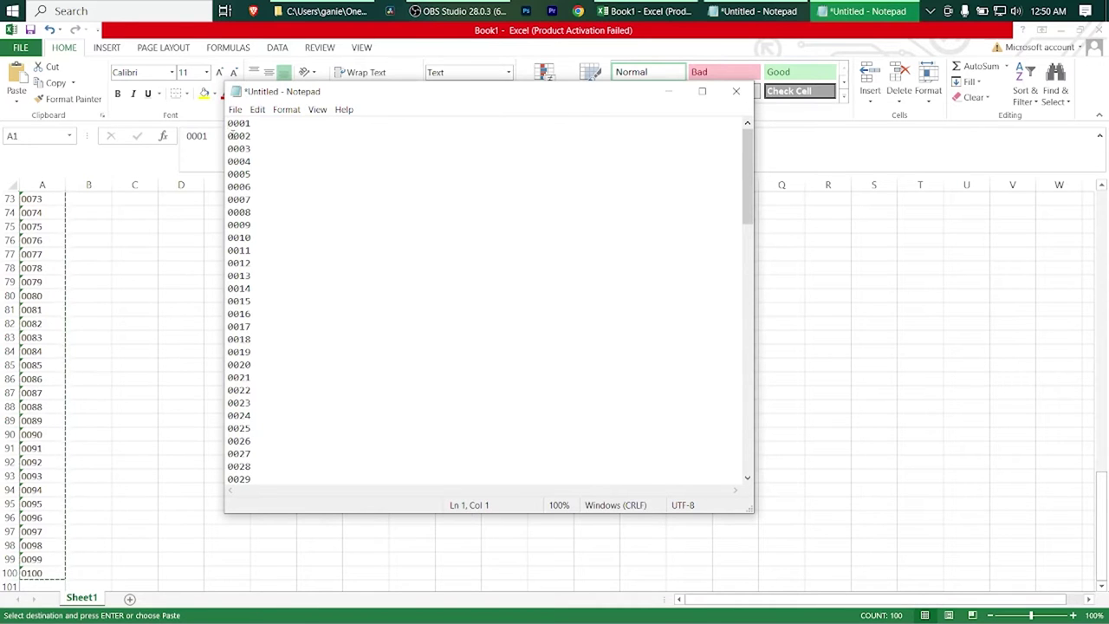
key("Return")
type("ticket")
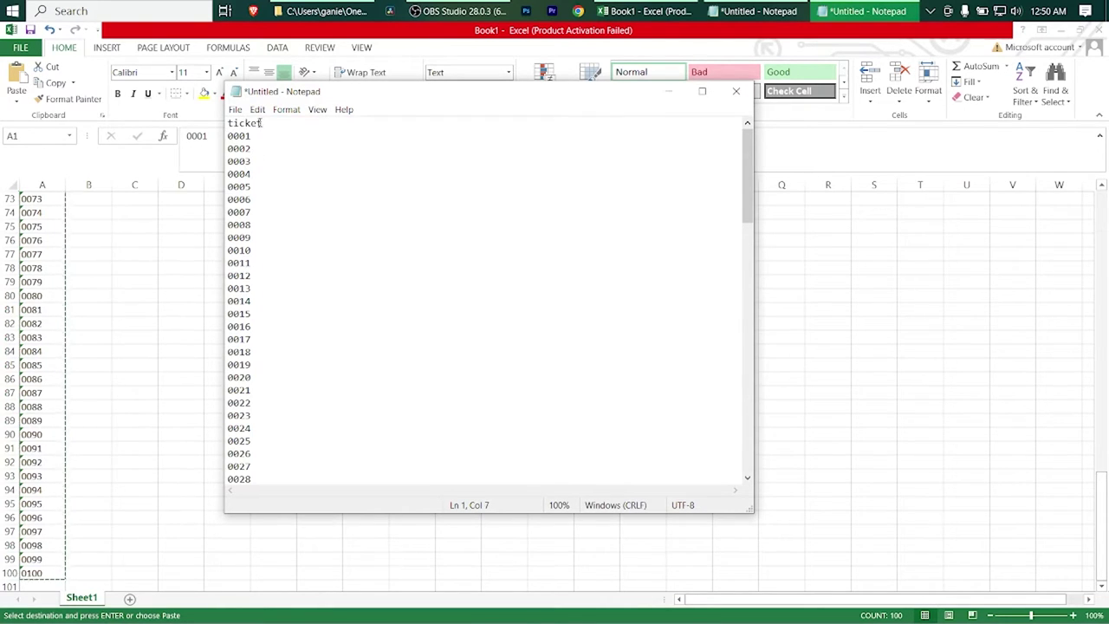
left_click_drag(262, 123, 219, 125)
left_click(270, 124)
mouse_move(368, 96)
left_mouse_down()
mouse_move(369, 141)
mouse_move(351, 143)
left_mouse_up()
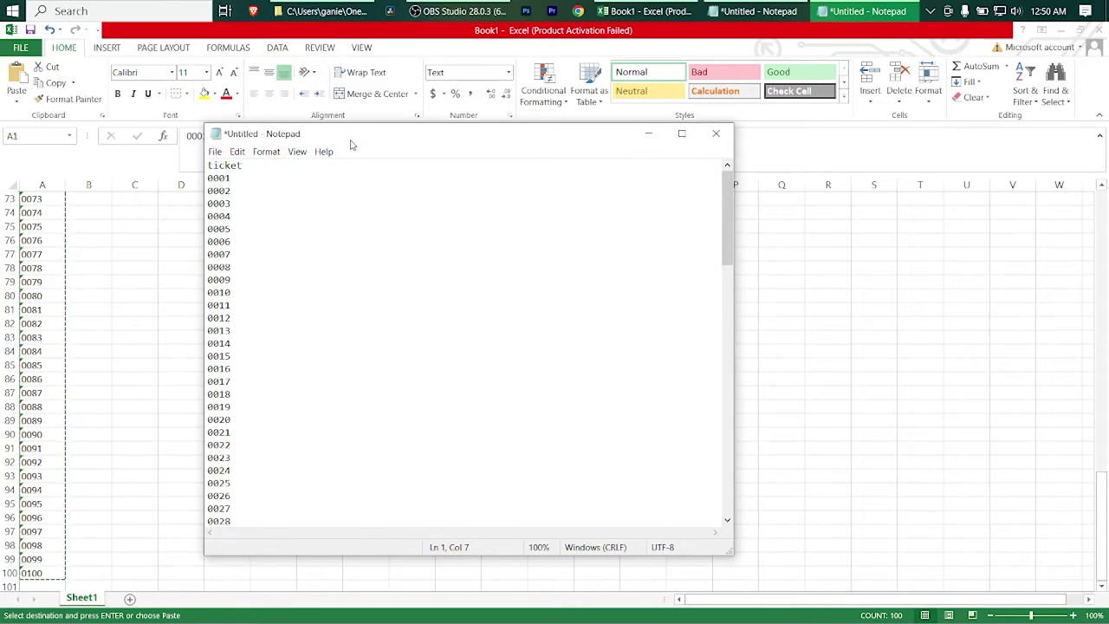
Step: Save the text file as ticket.txt on the Desktop
key("ctrl+s")
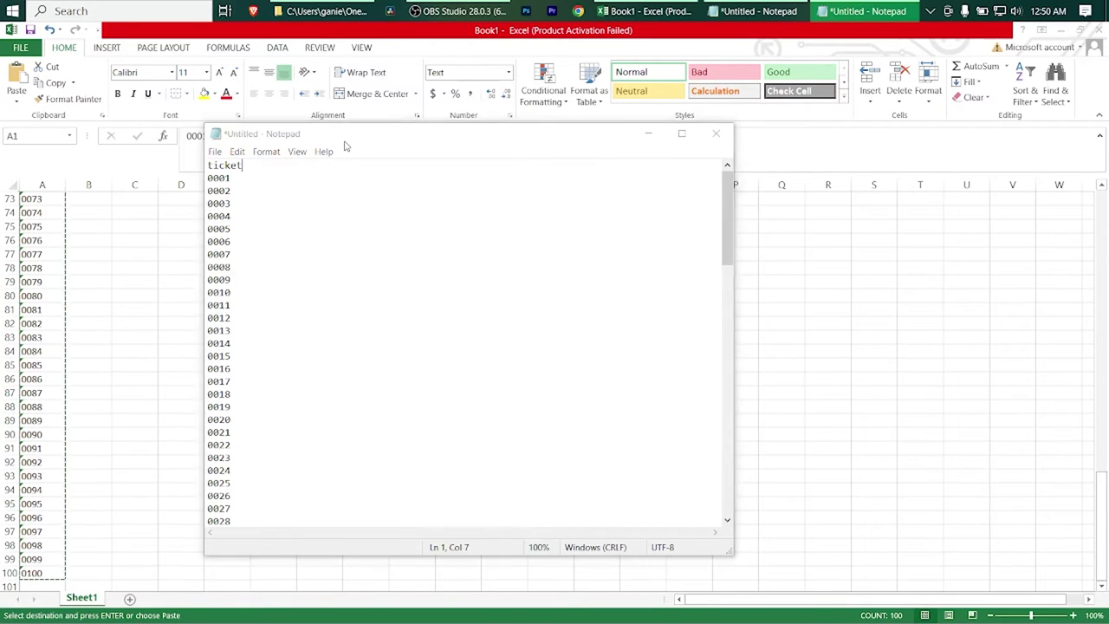
type("ticket")
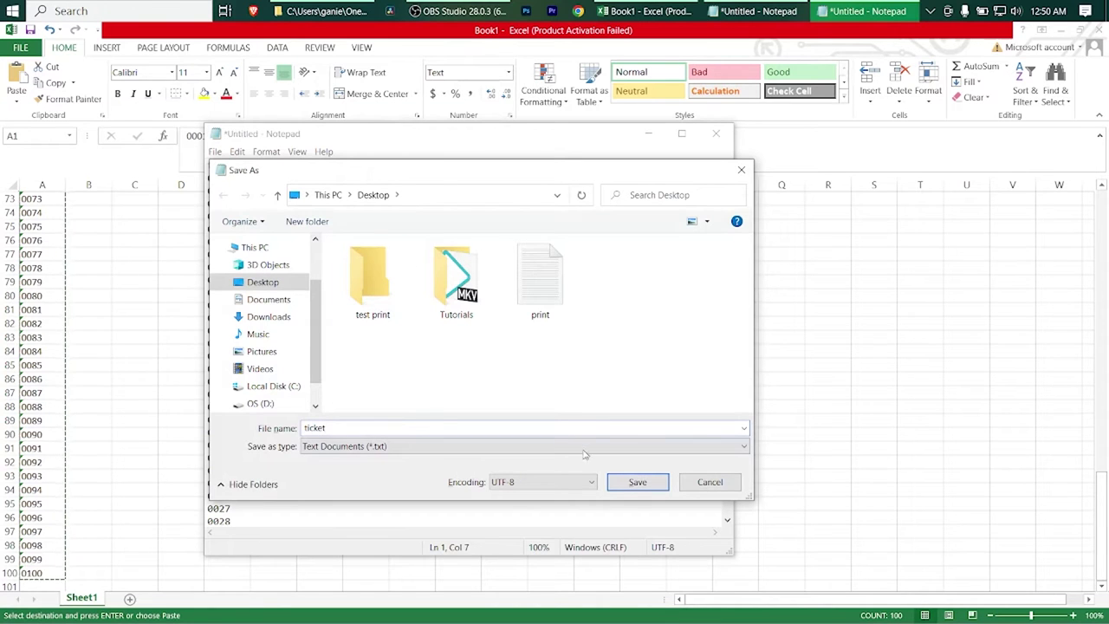
left_click(642, 484)
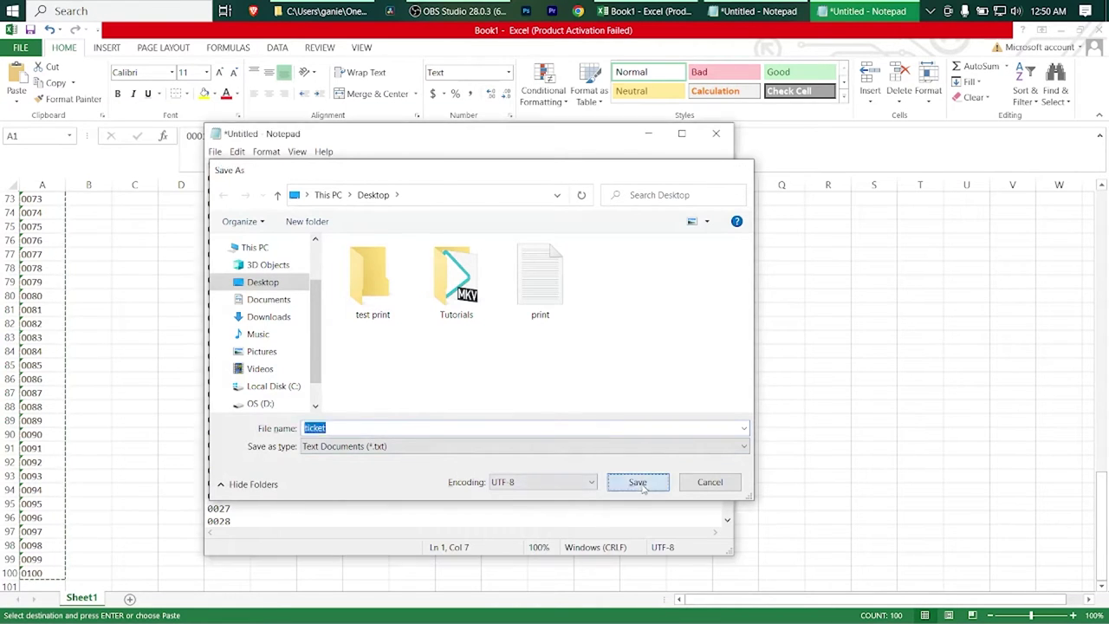
Step: Close Notepad, minimize Excel and open Blank Dinner Ticket Template.jpg in Adobe Photoshop
left_click(716, 133)
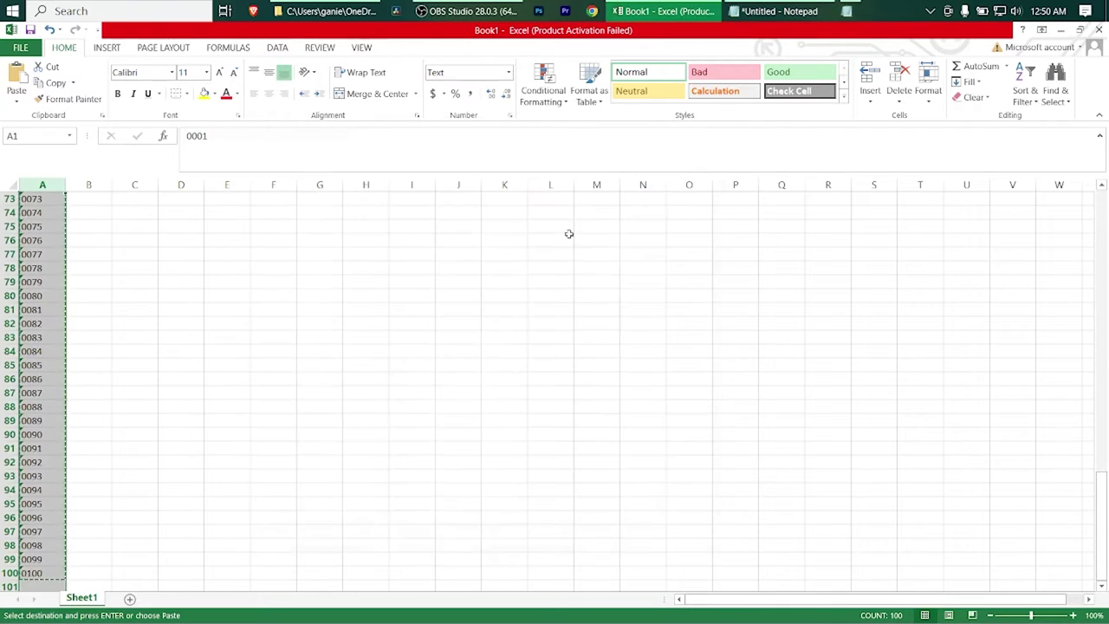
left_click(1061, 29)
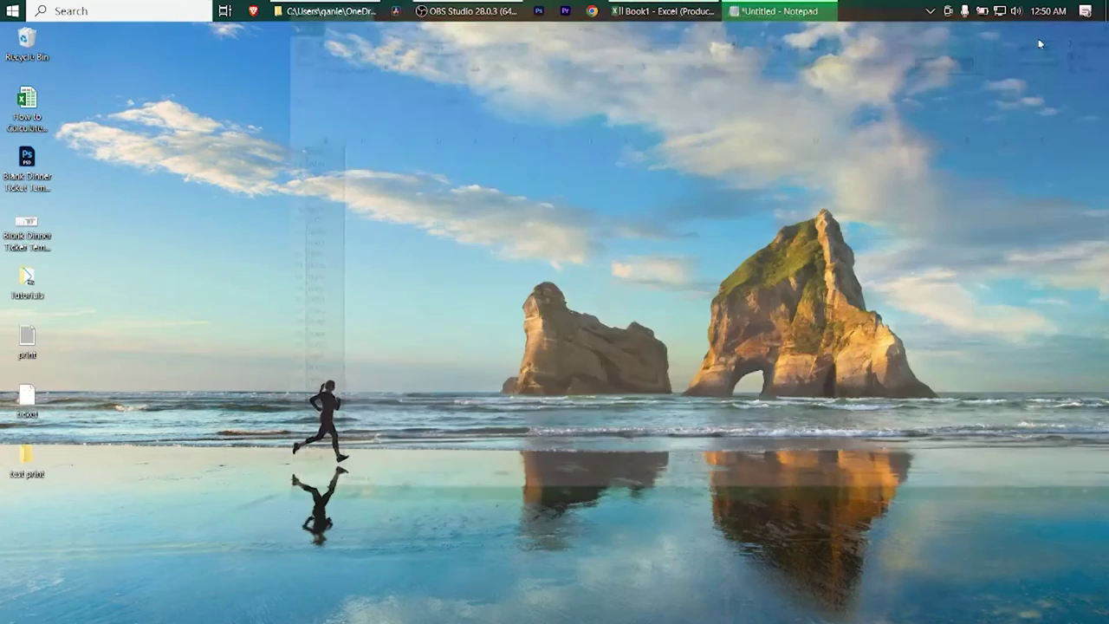
right_click(465, 135)
left_click(502, 180)
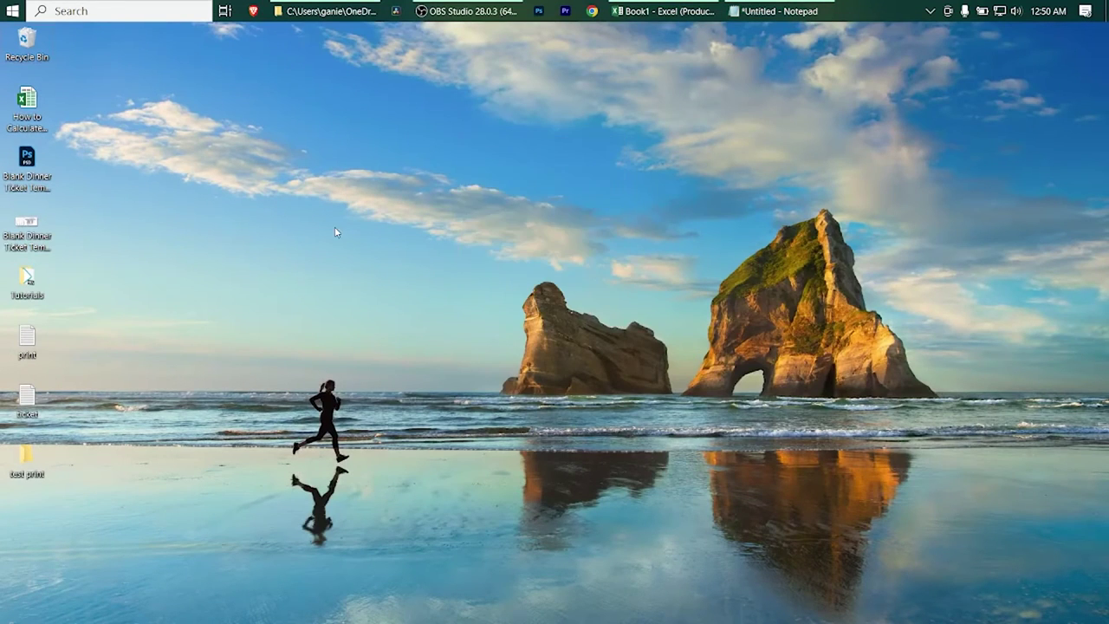
left_click_drag(20, 235, 185, 235)
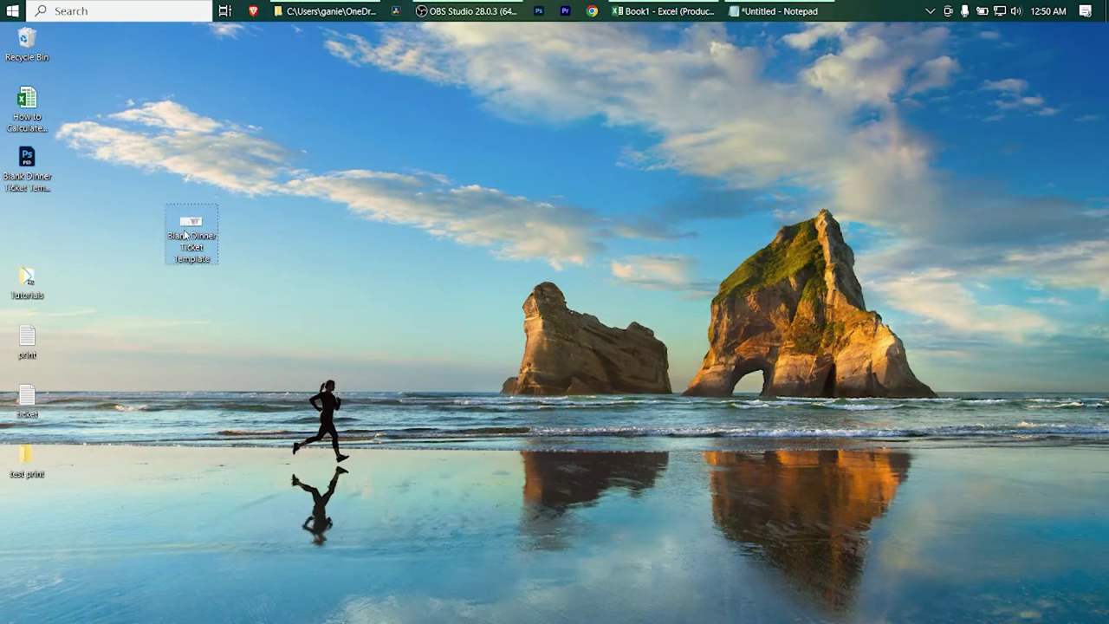
right_click(191, 224)
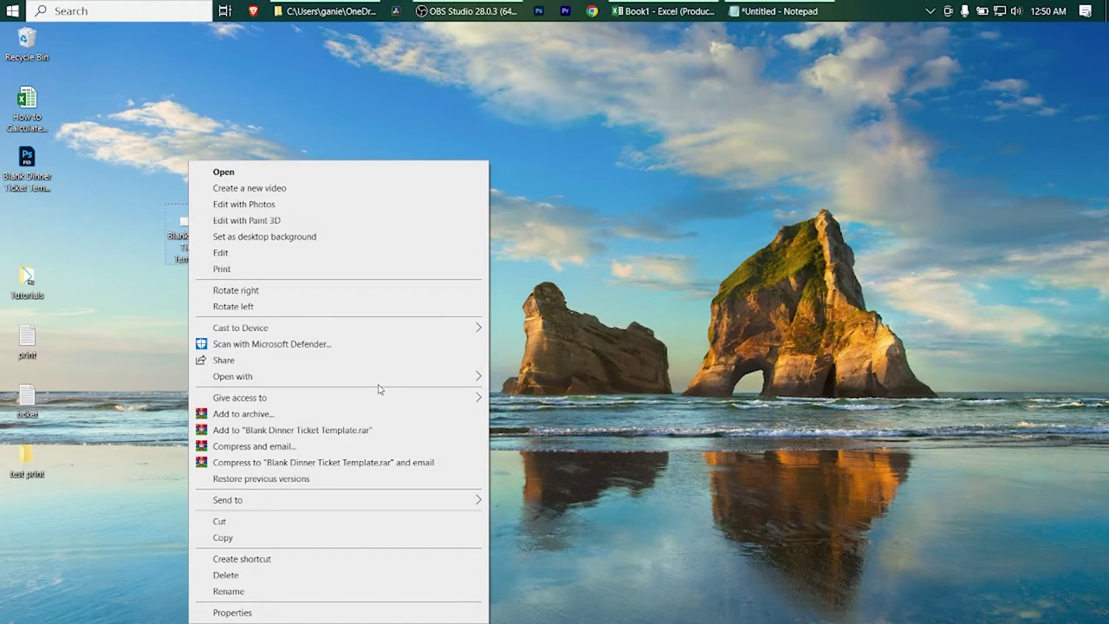
left_click(559, 382)
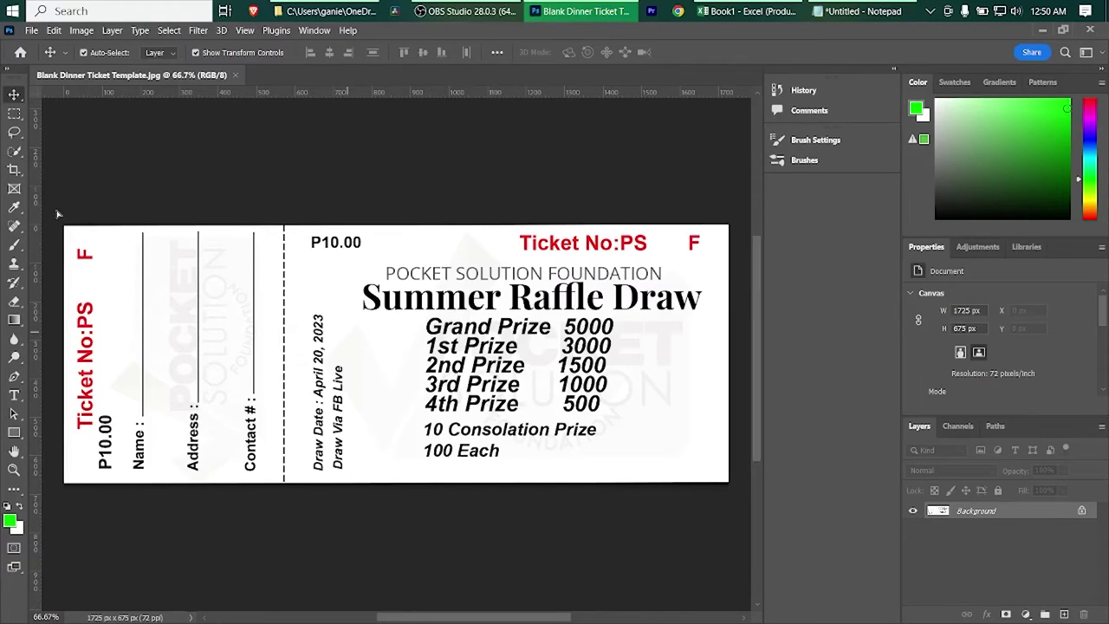
Step: Add a 50 pt '0001' text layer after 'Ticket No:PS' on the main ticket
left_click(557, 386)
left_click(682, 299)
right_click(14, 395)
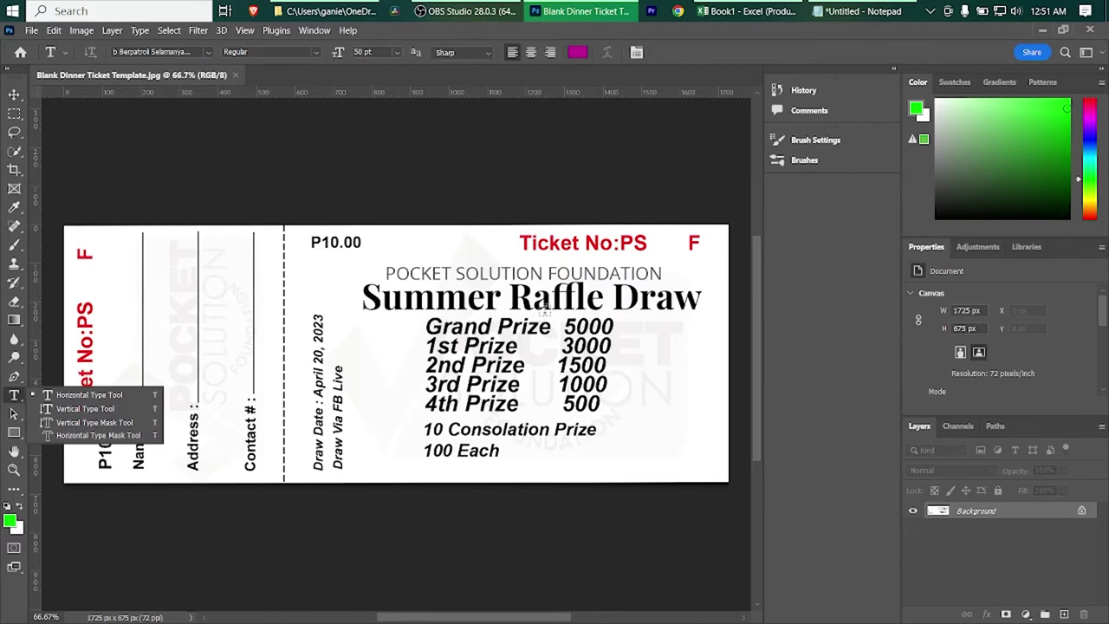
left_click(651, 243)
left_click(652, 243)
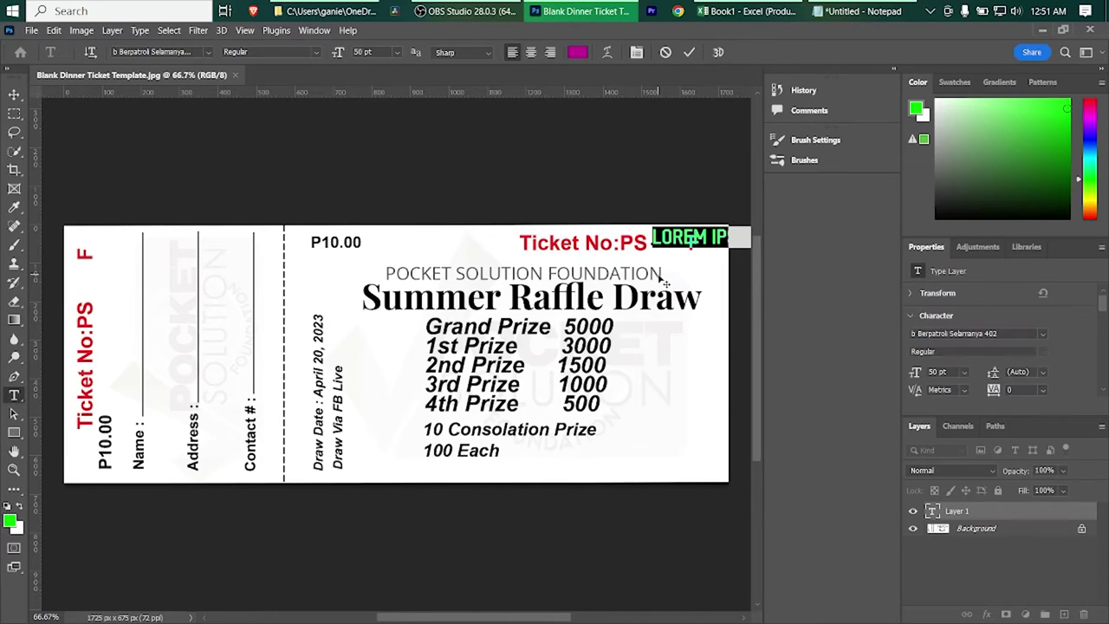
type("0001")
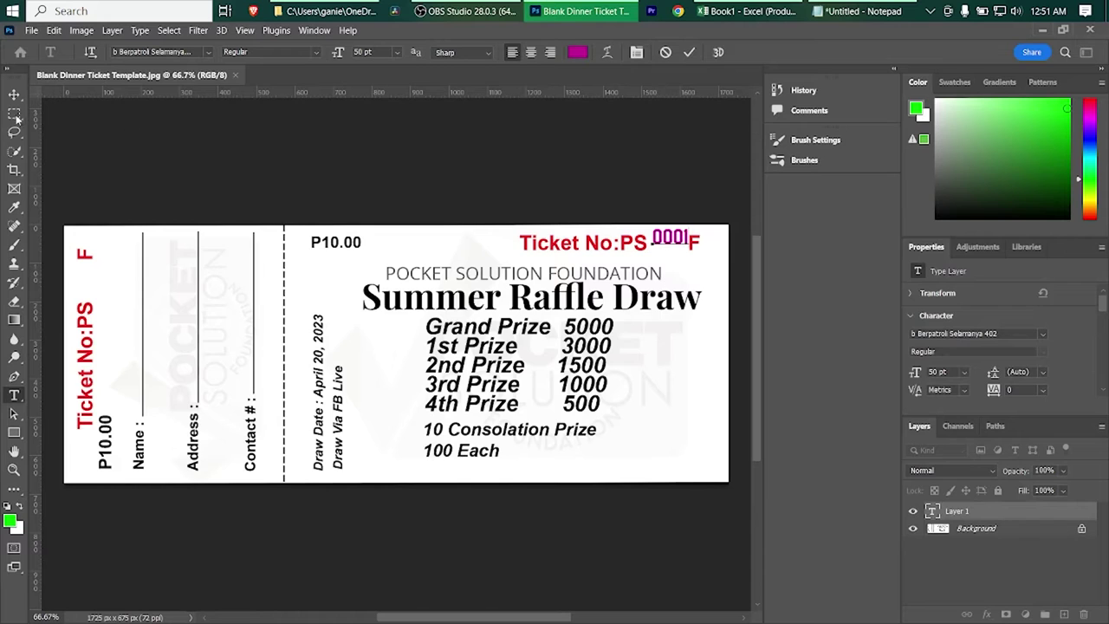
key("ctrl+Return")
Step: Align the 0001 text in line with 'Ticket No:PS', before the 'F'
key("v")
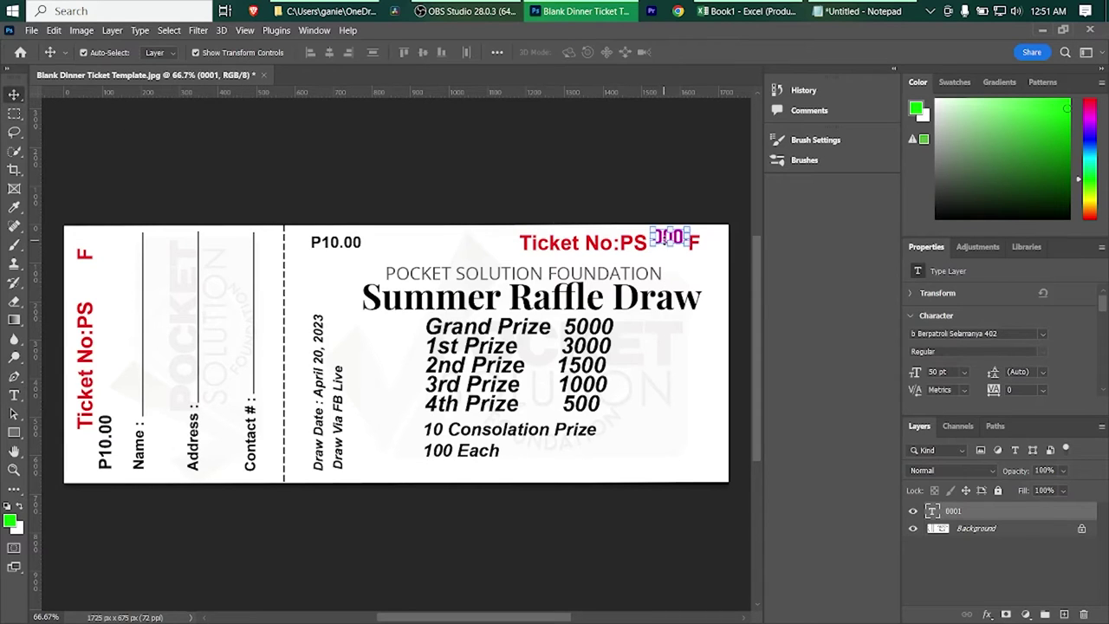
left_click_drag(665, 237, 662, 253)
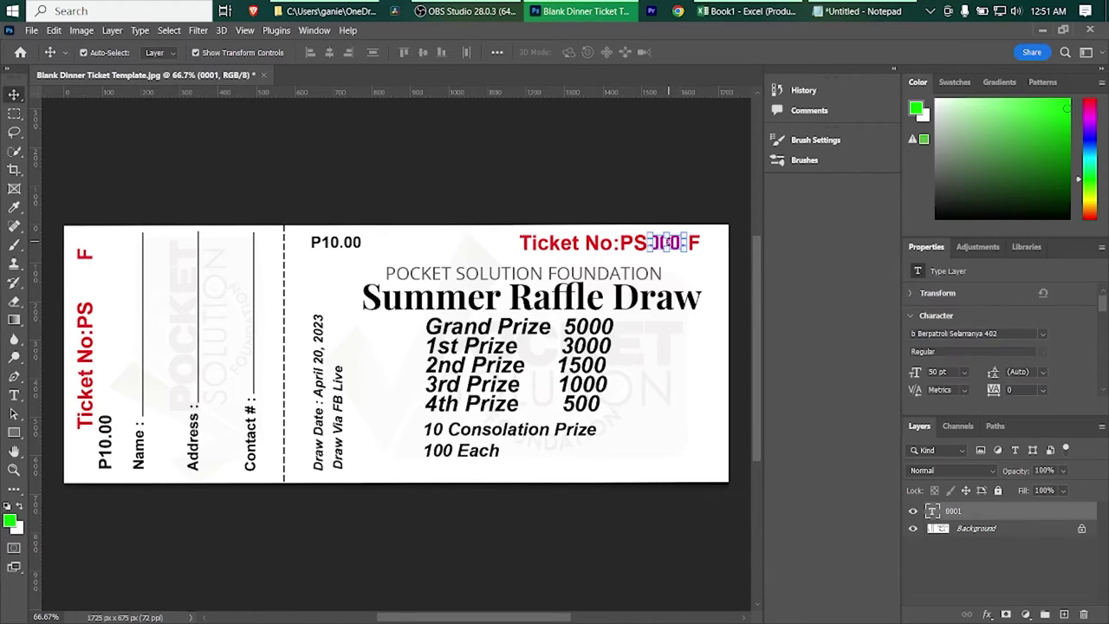
scroll(629, 322, "down", 1)
double_click(933, 510)
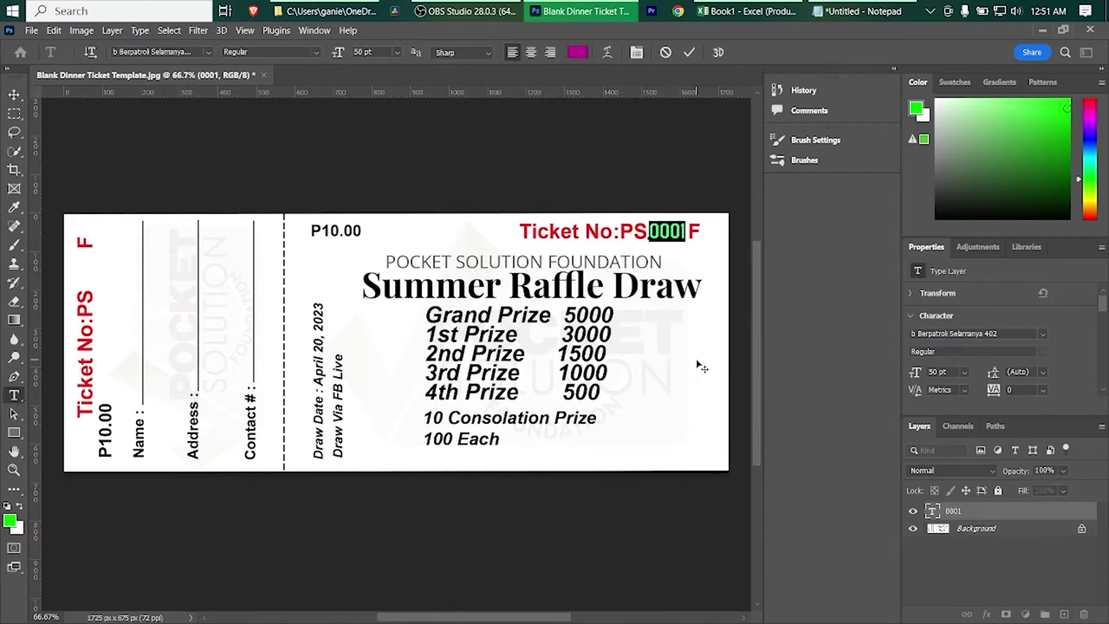
scroll(702, 367, "down", 1)
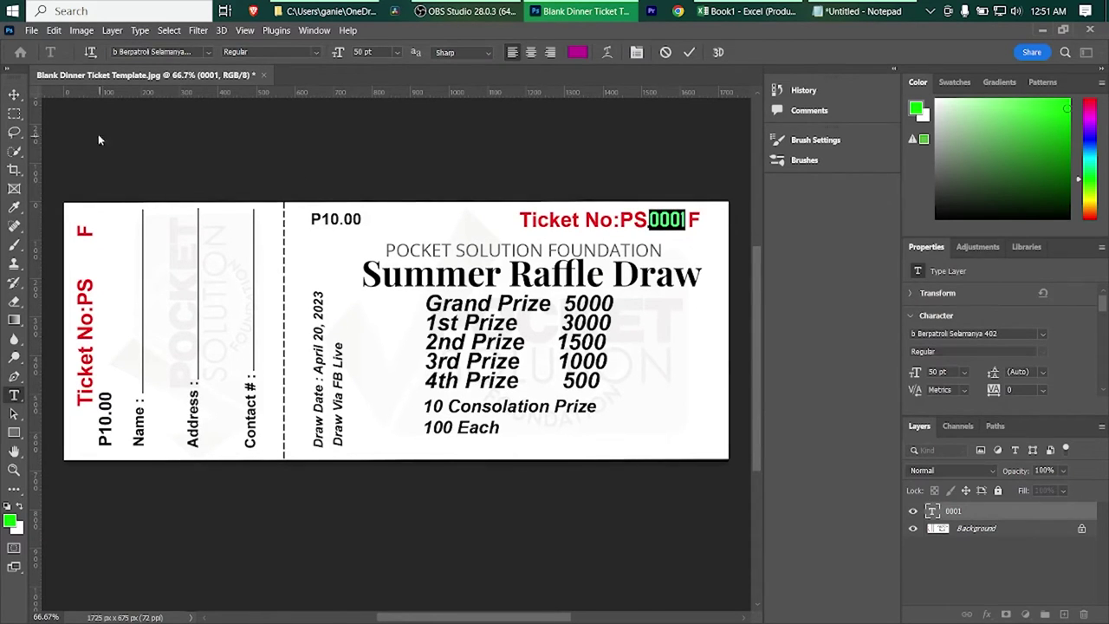
Step: Duplicate the 0001 layer and delete the extra copy, keeping '0001 copy 2'
left_click(14, 93)
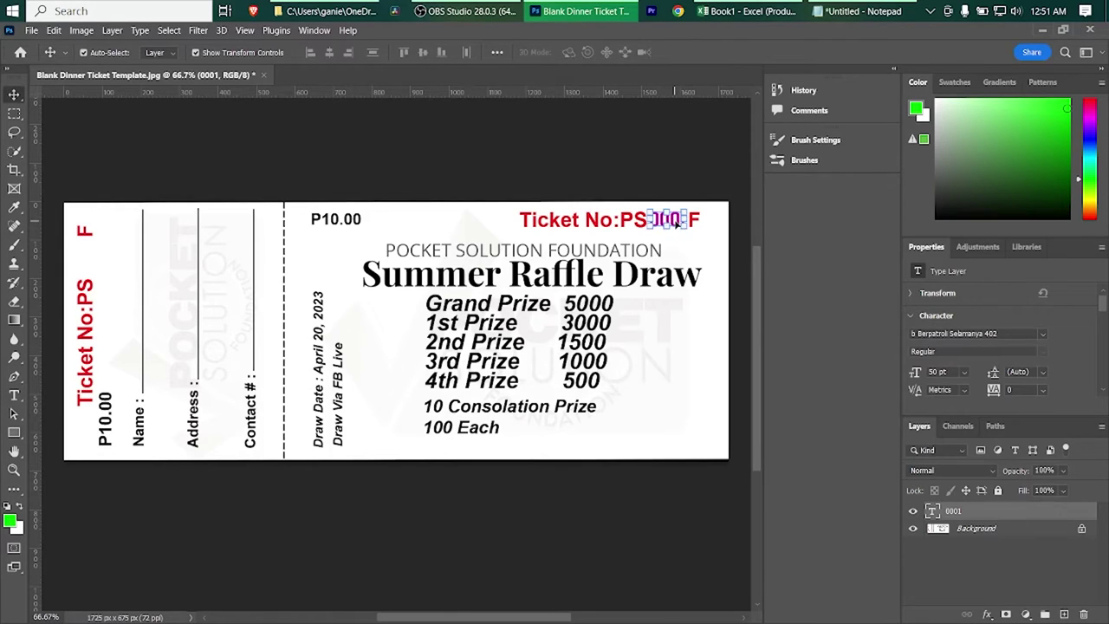
left_click_drag(679, 223, 685, 228)
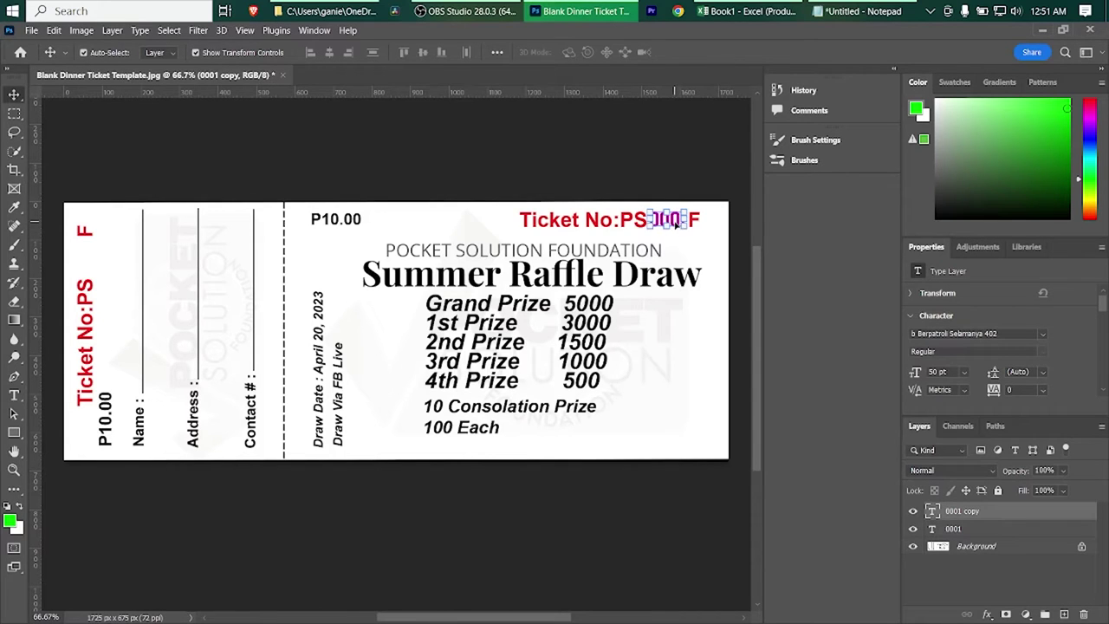
mouse_move(678, 223)
left_mouse_down()
mouse_move(673, 254)
mouse_move(448, 234)
left_mouse_up()
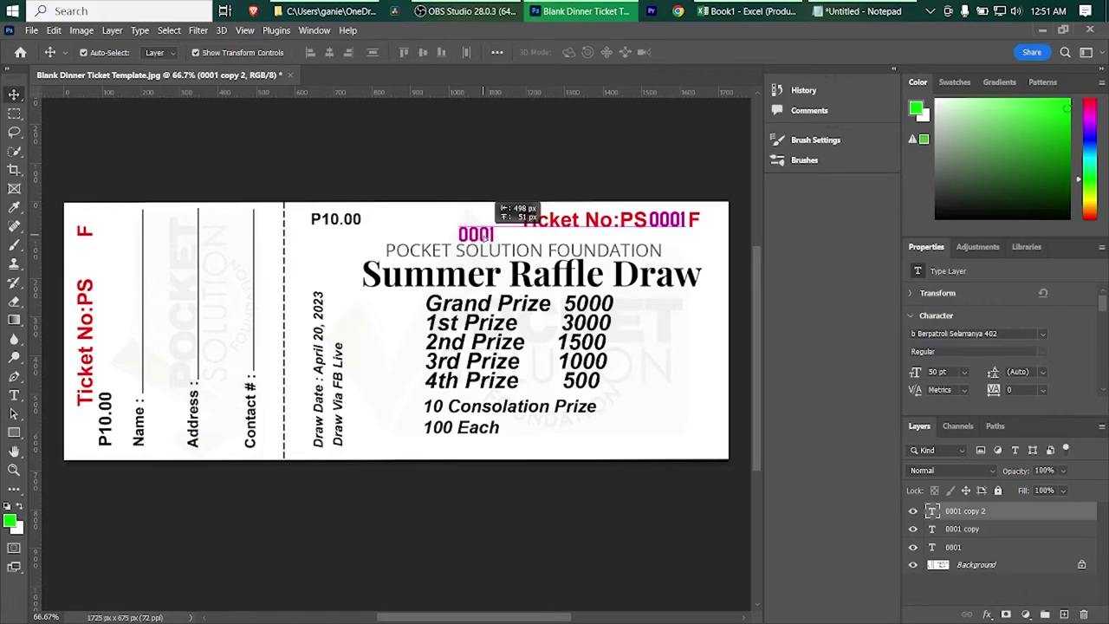
left_click(675, 223)
left_click_drag(674, 222, 675, 244)
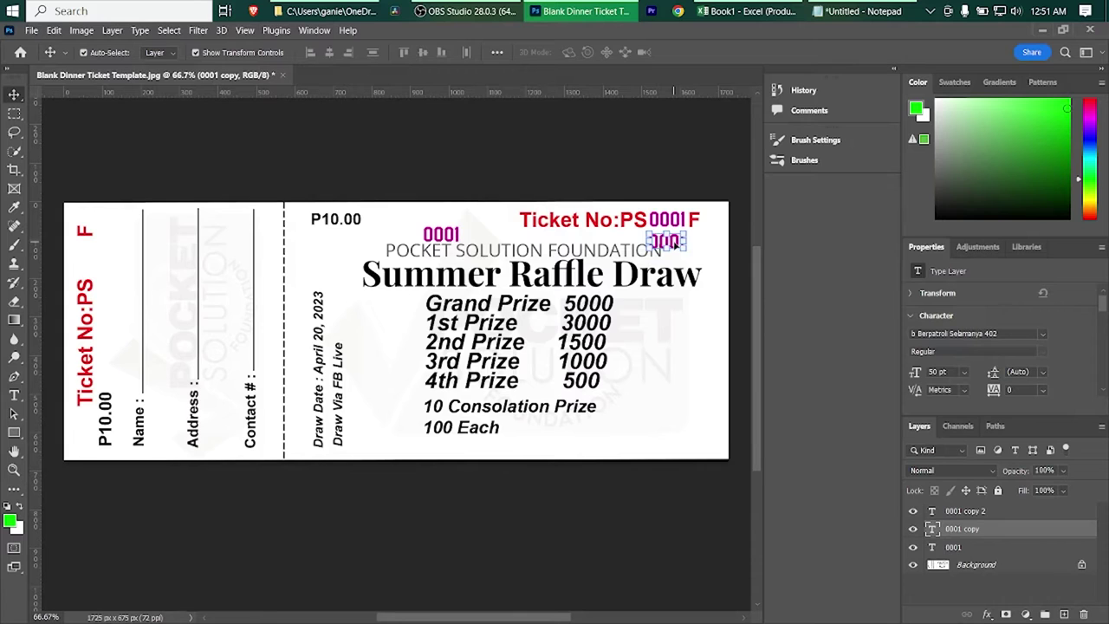
key("Delete")
Step: Move '0001 copy 2' onto the left ticket stub below the F
left_click(447, 236)
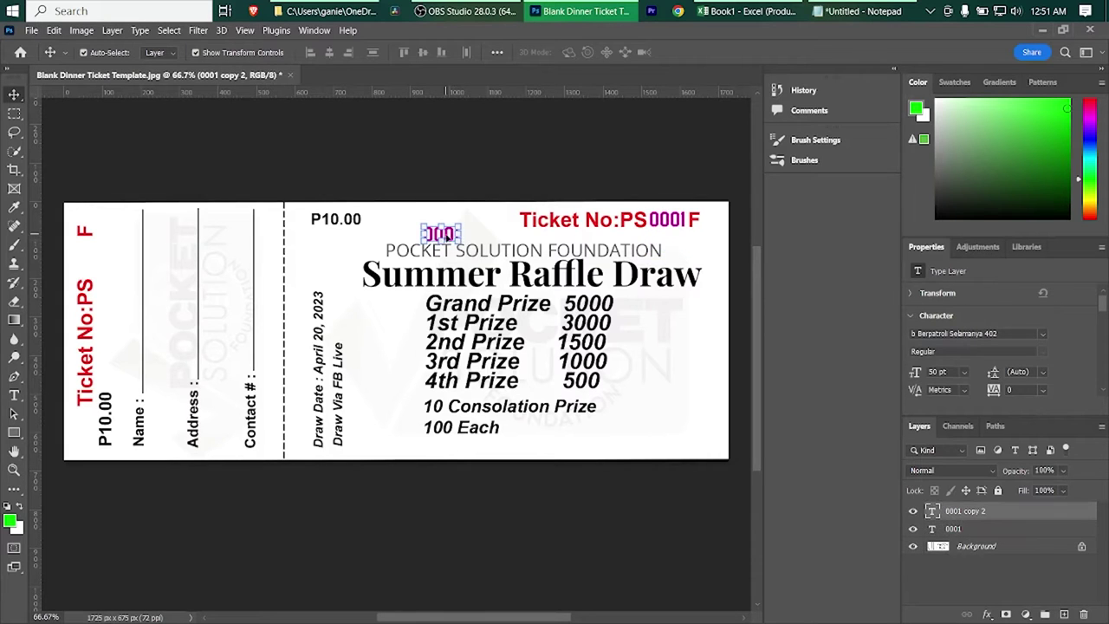
left_click_drag(447, 236, 104, 263)
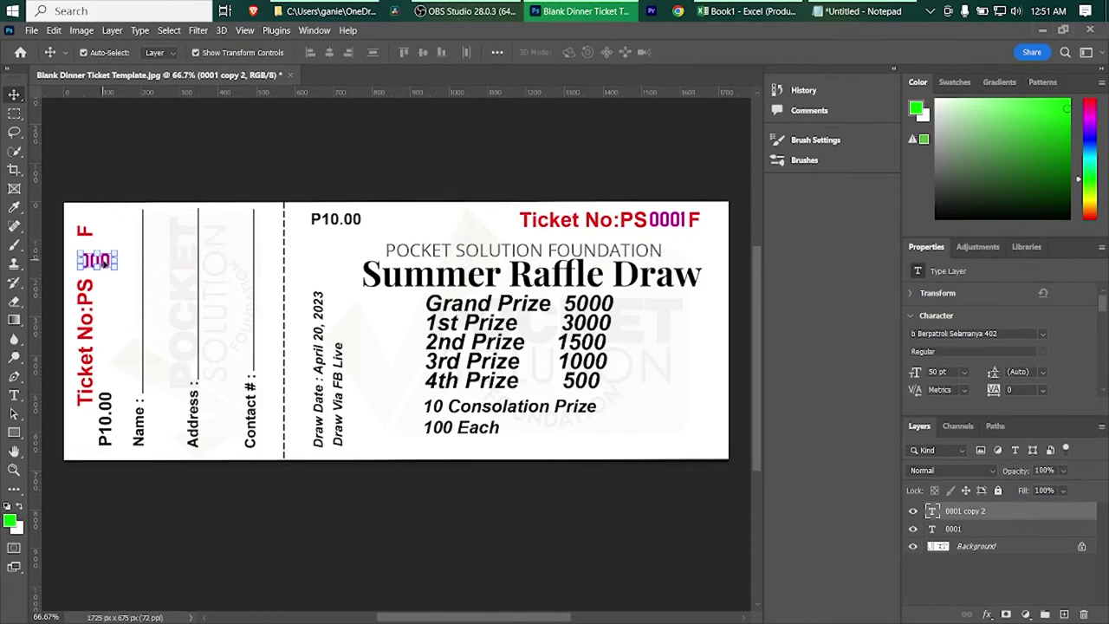
left_click(83, 31)
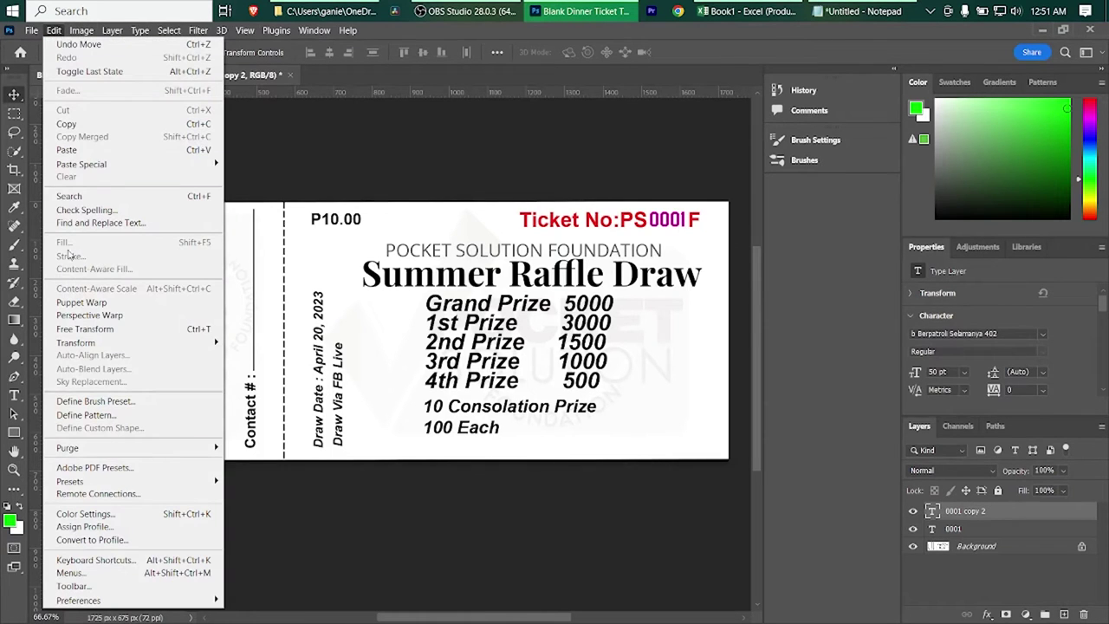
mouse_move(130, 342)
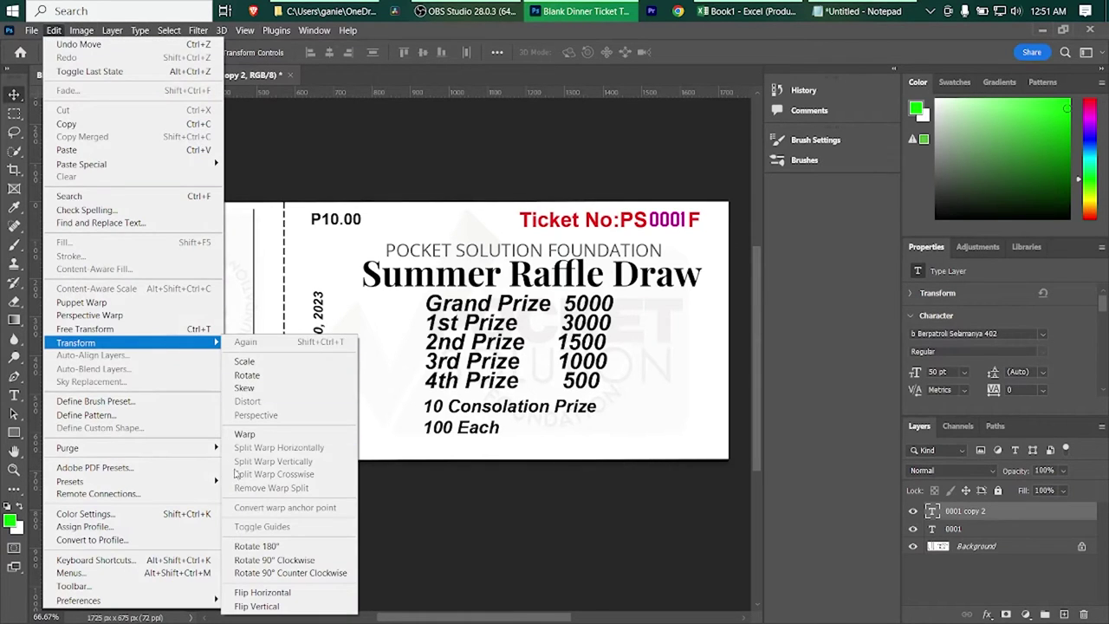
Step: Rotate '0001 copy 2' 90° counter-clockwise and set it after the stub's vertical 'Ticket No:PS'
left_click(297, 573)
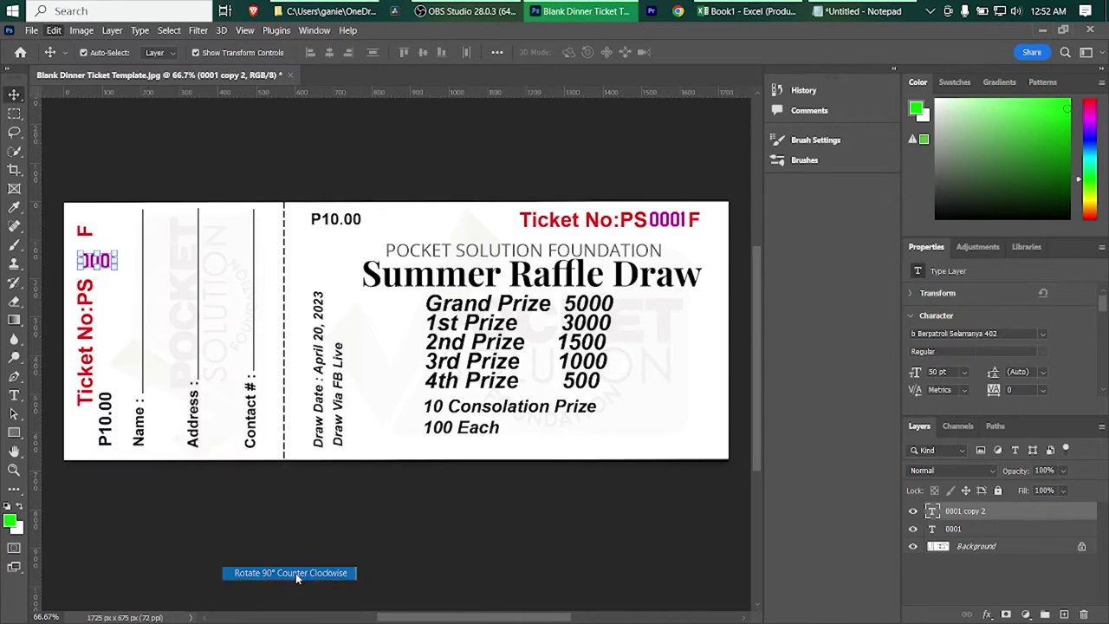
left_click_drag(98, 270, 86, 265)
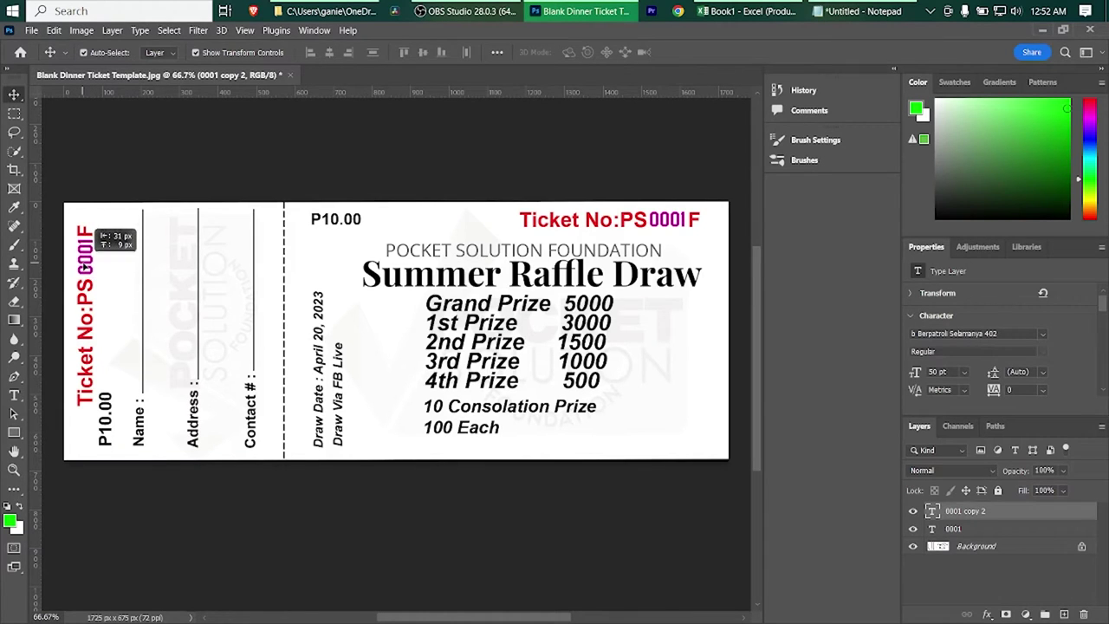
left_click_drag(86, 265, 85, 260)
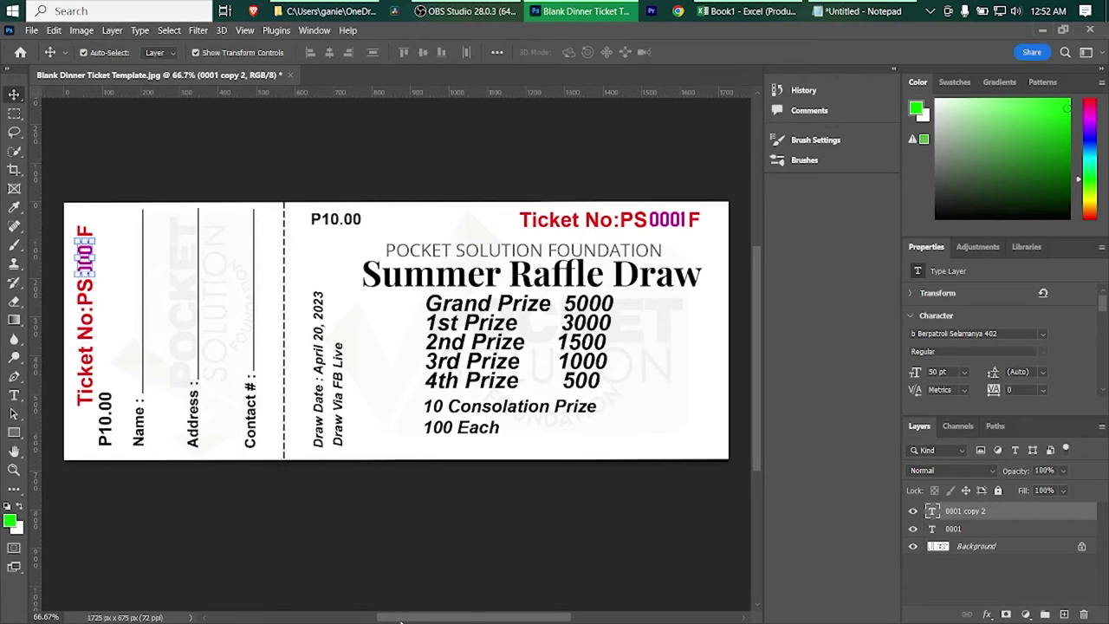
left_click_drag(400, 622, 377, 621)
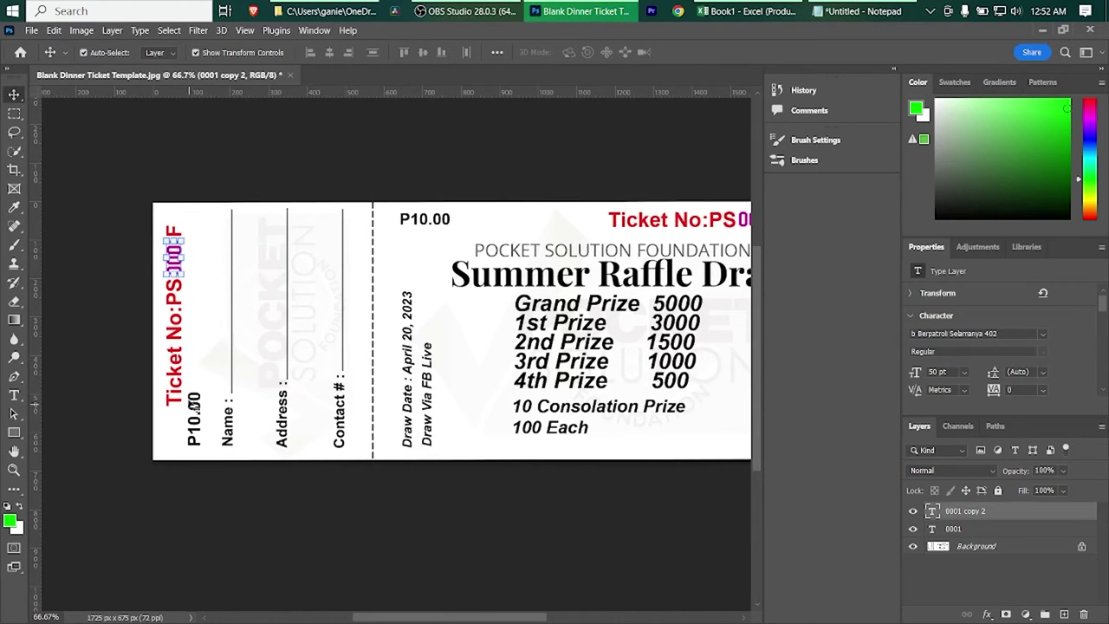
left_click(244, 282)
left_click(178, 262)
Step: Define '0001 copy 2' as a text-replacement variable named 'ticket'
left_click(80, 30)
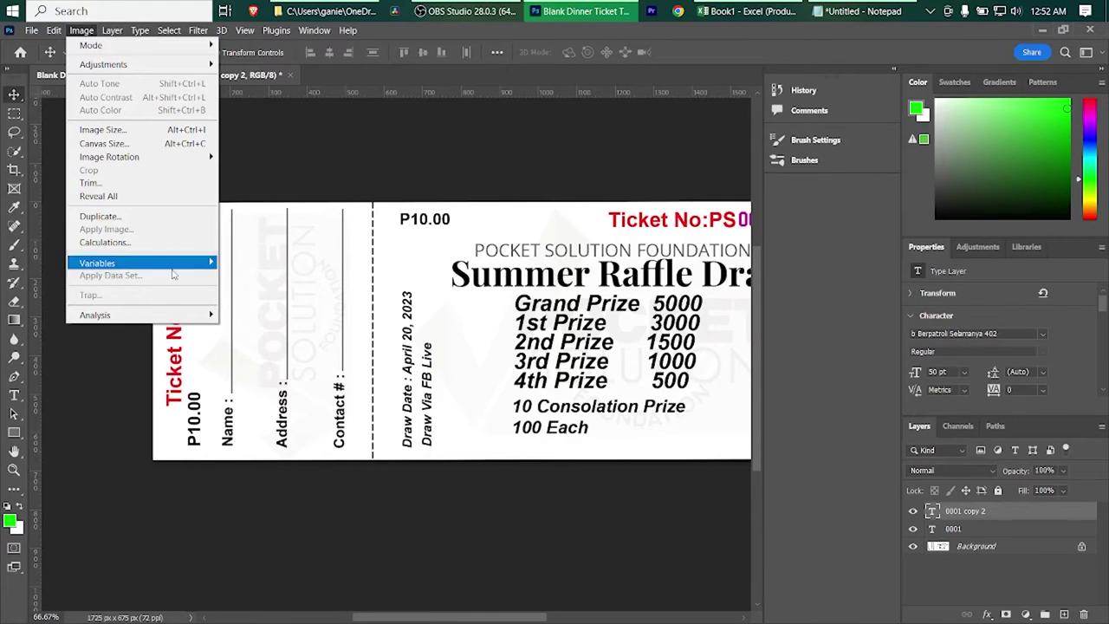
mouse_move(138, 263)
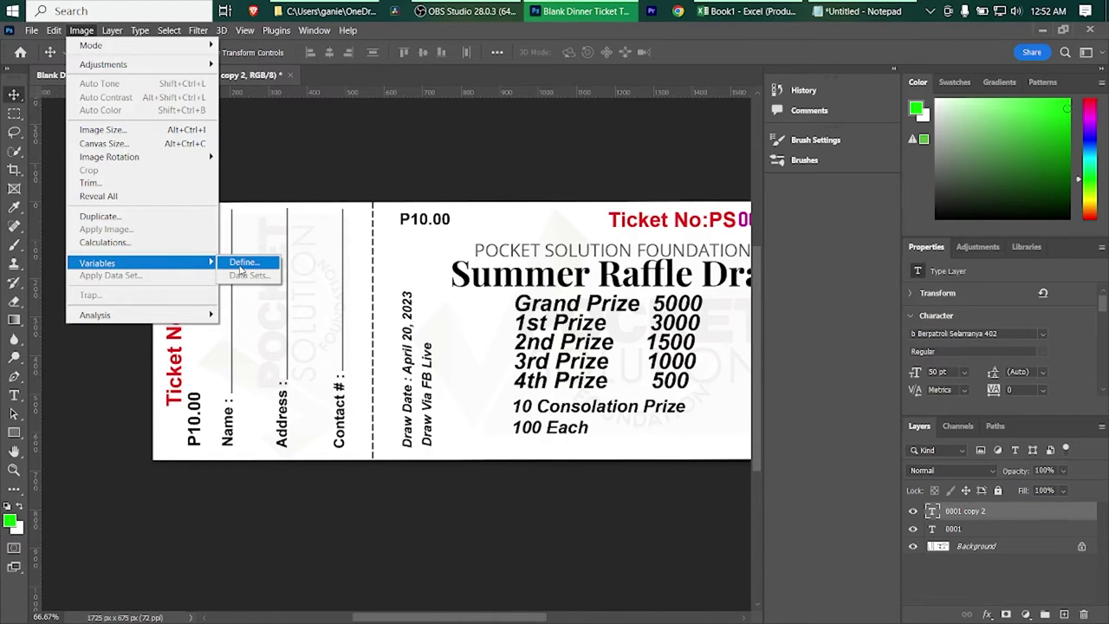
left_click(243, 263)
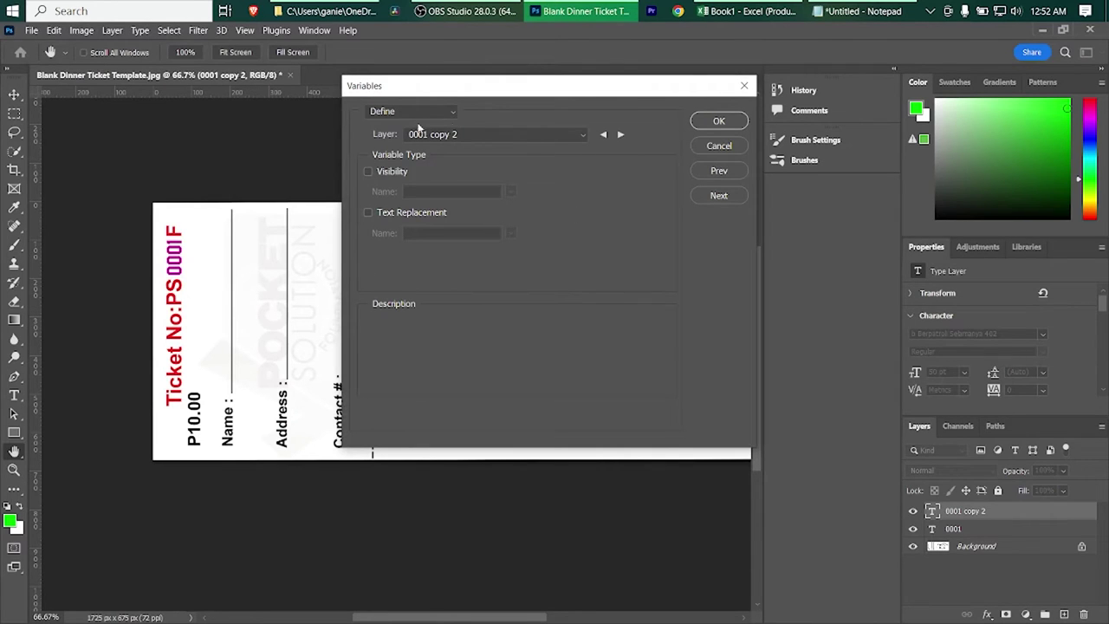
left_click(466, 133)
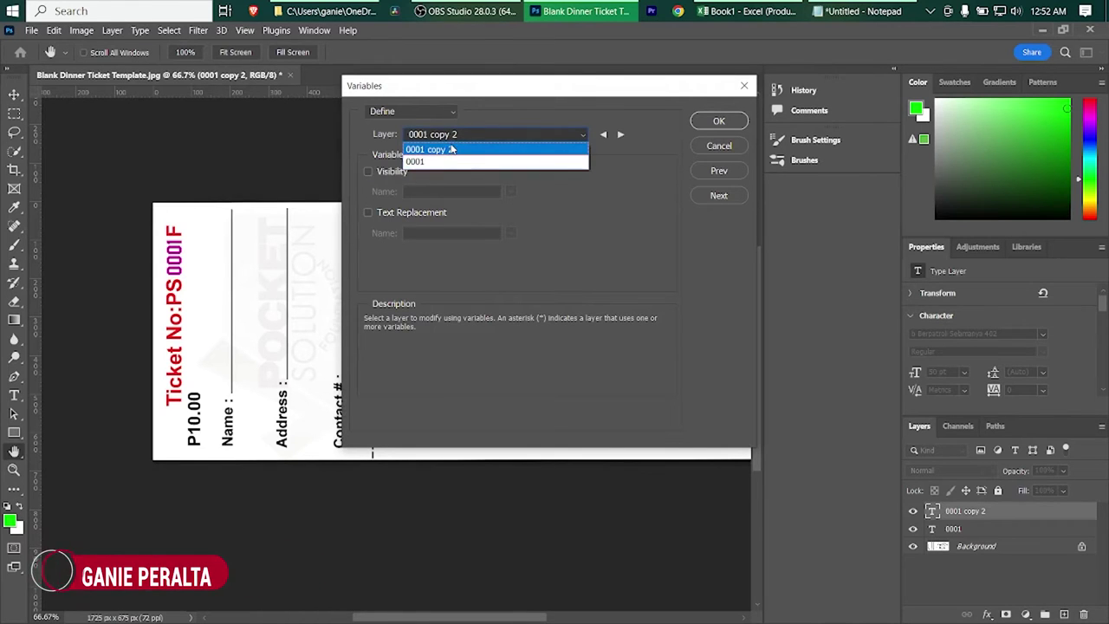
left_click(453, 149)
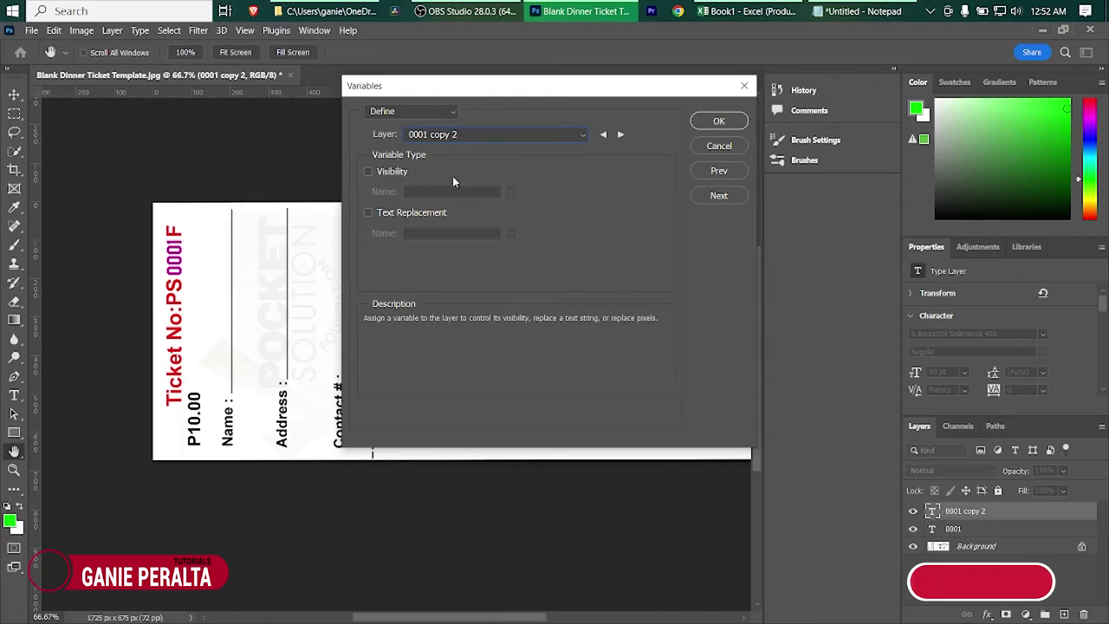
left_click(368, 212)
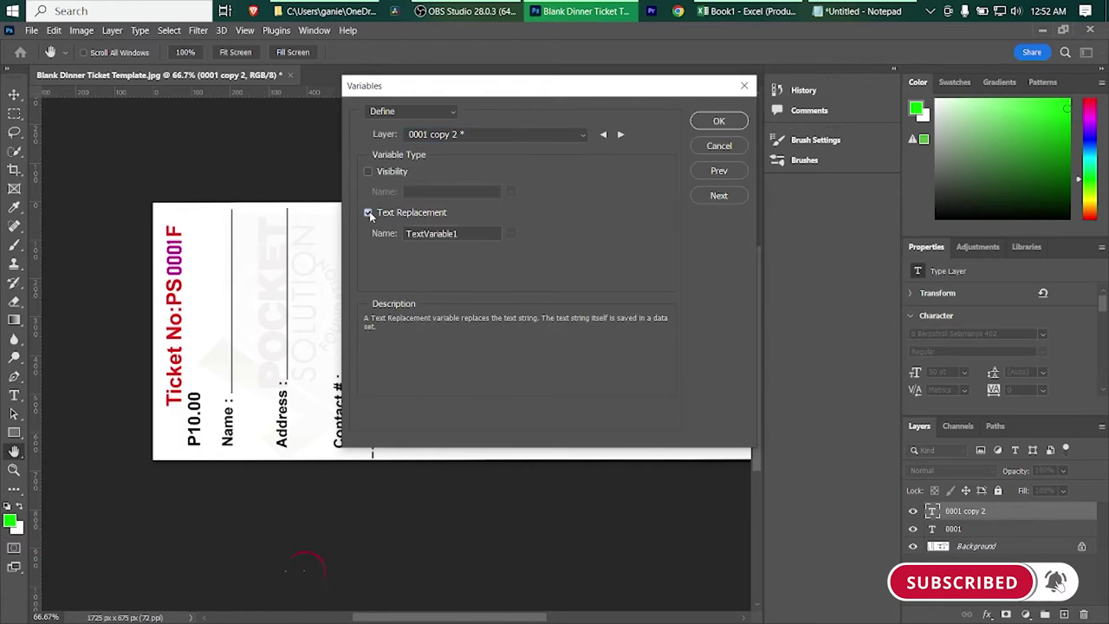
double_click(480, 234)
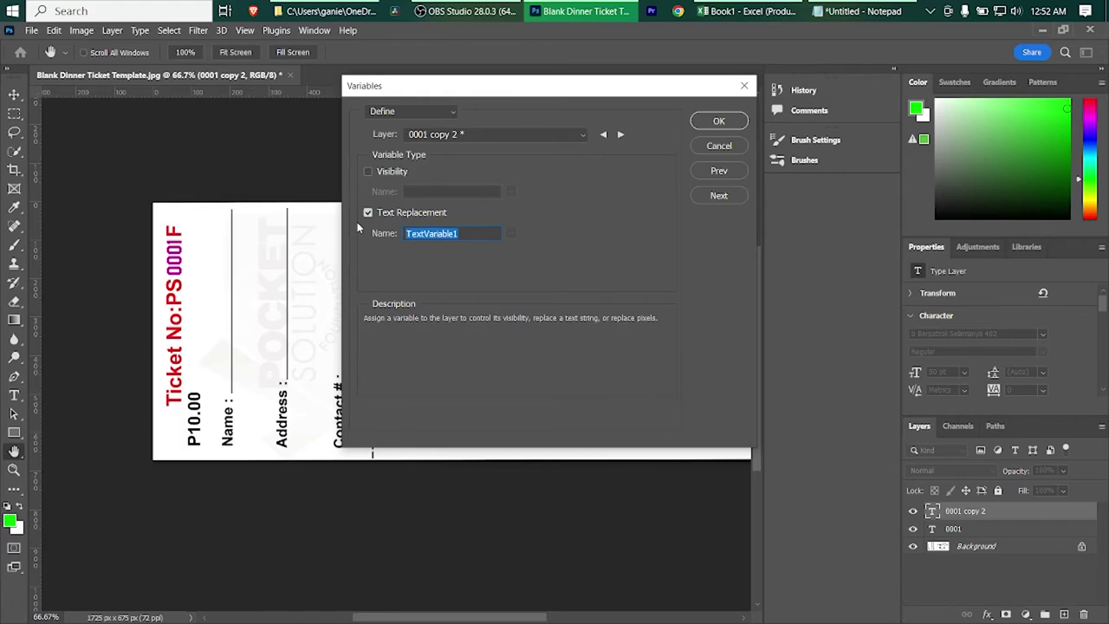
type("ticket")
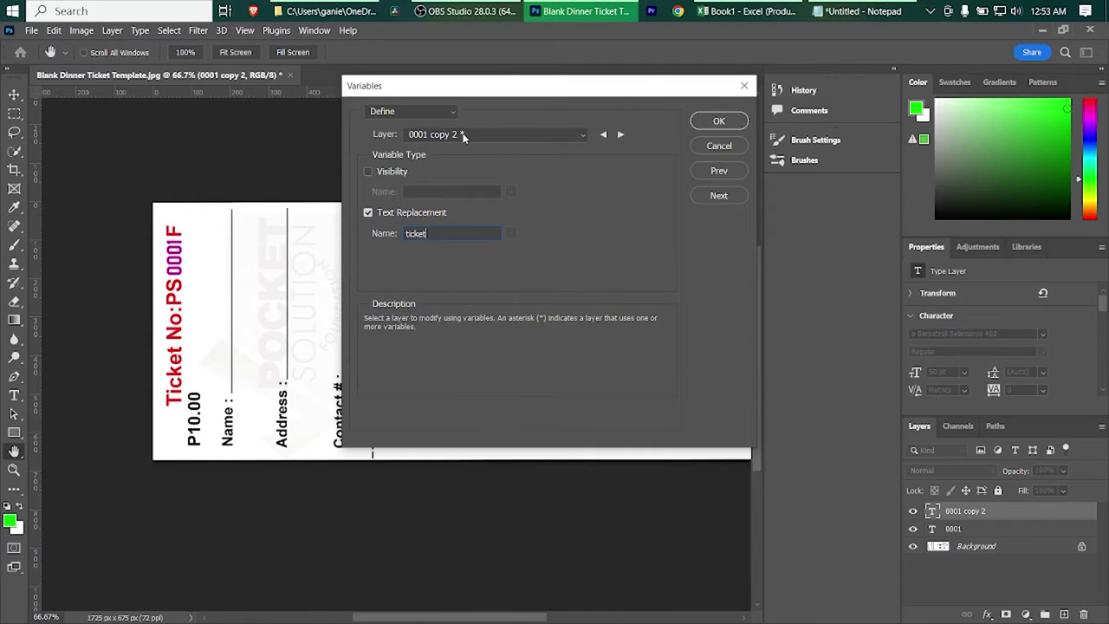
Step: Bind the 0001 layer to the same 'ticket' text-replacement variable
left_click(464, 137)
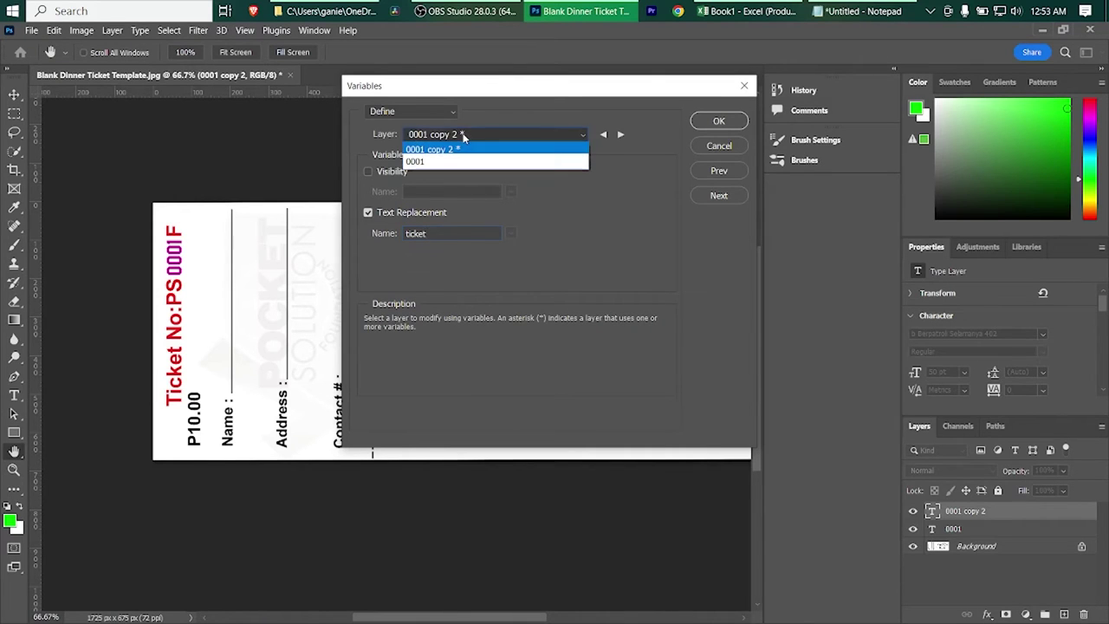
left_click(425, 161)
left_click(369, 212)
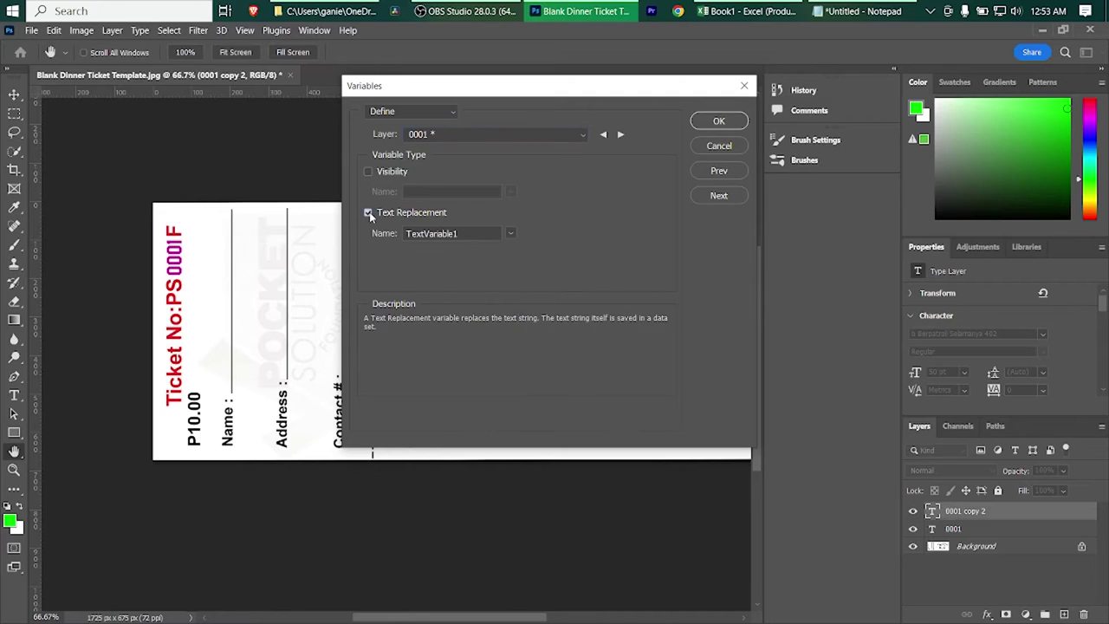
left_click(511, 233)
left_click(524, 246)
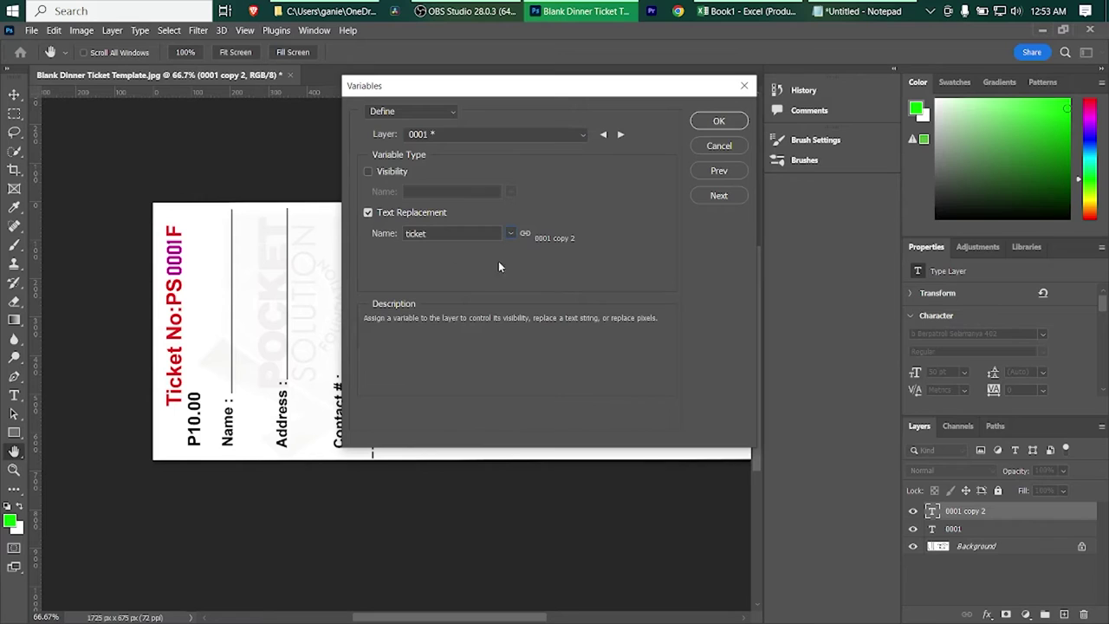
left_click(719, 196)
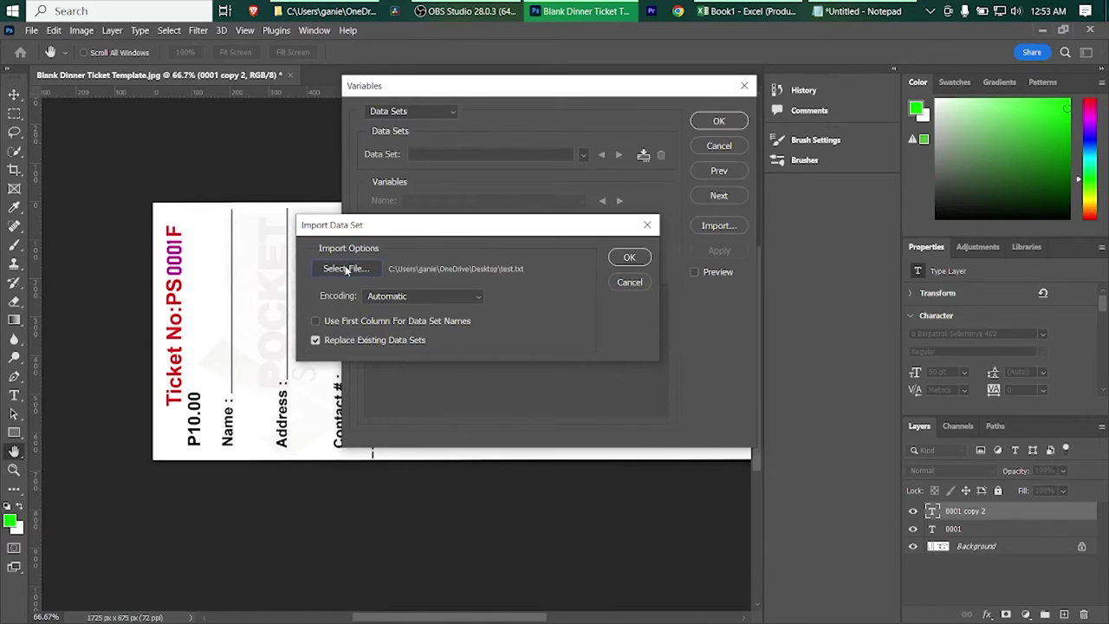
Step: Import Desktop\ticket.txt as the ticket variable's data sets, then close the Variables dialog
left_click(347, 269)
left_click_drag(567, 254, 441, 256)
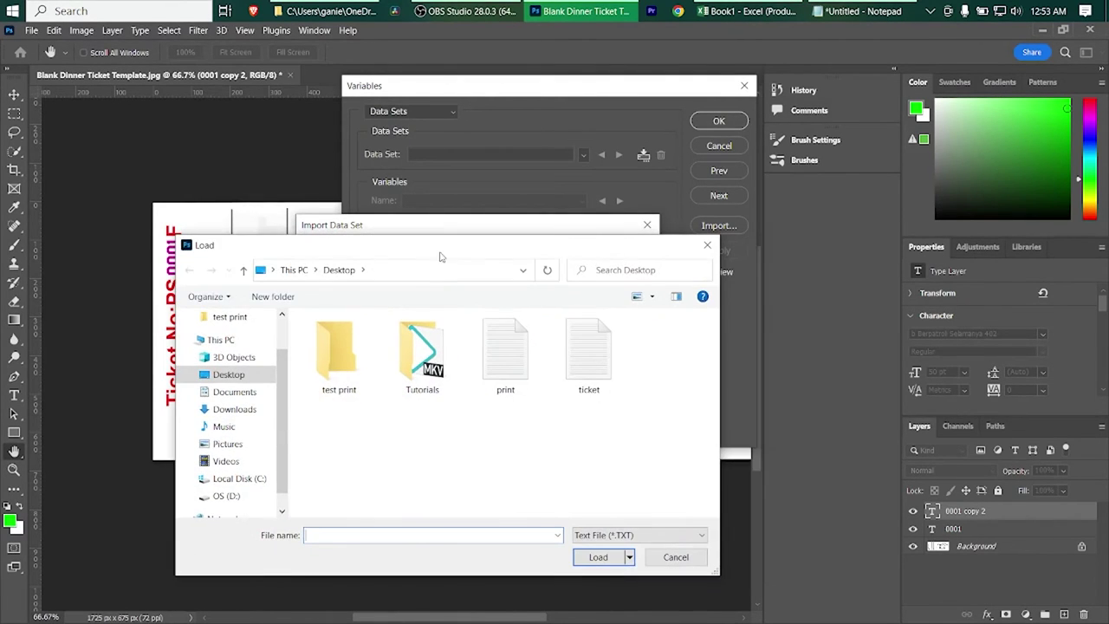
left_click(582, 360)
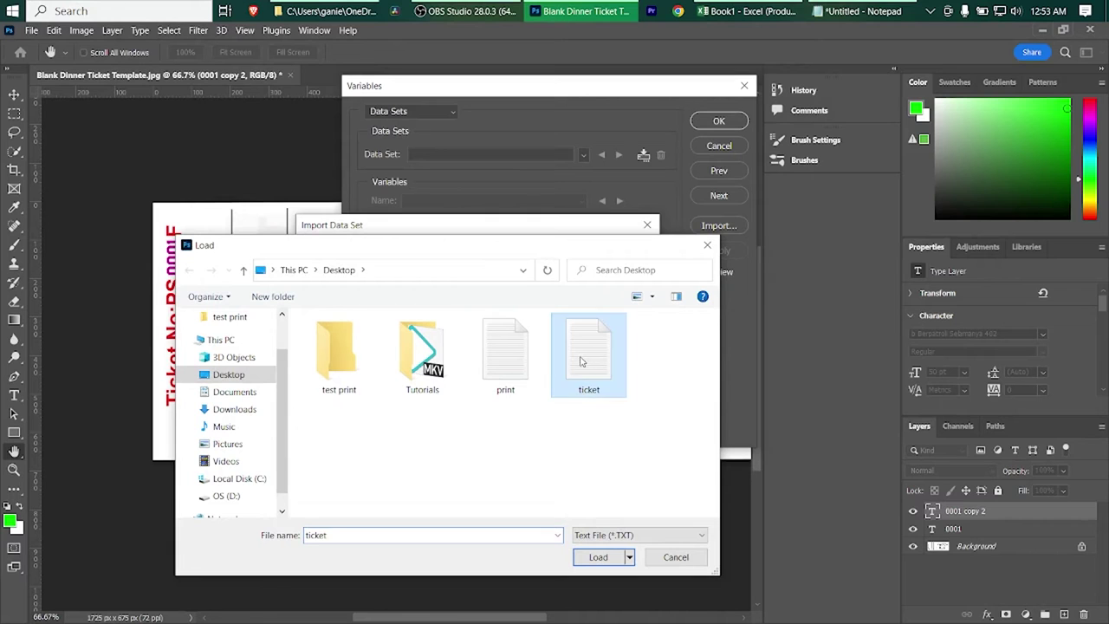
left_click(598, 557)
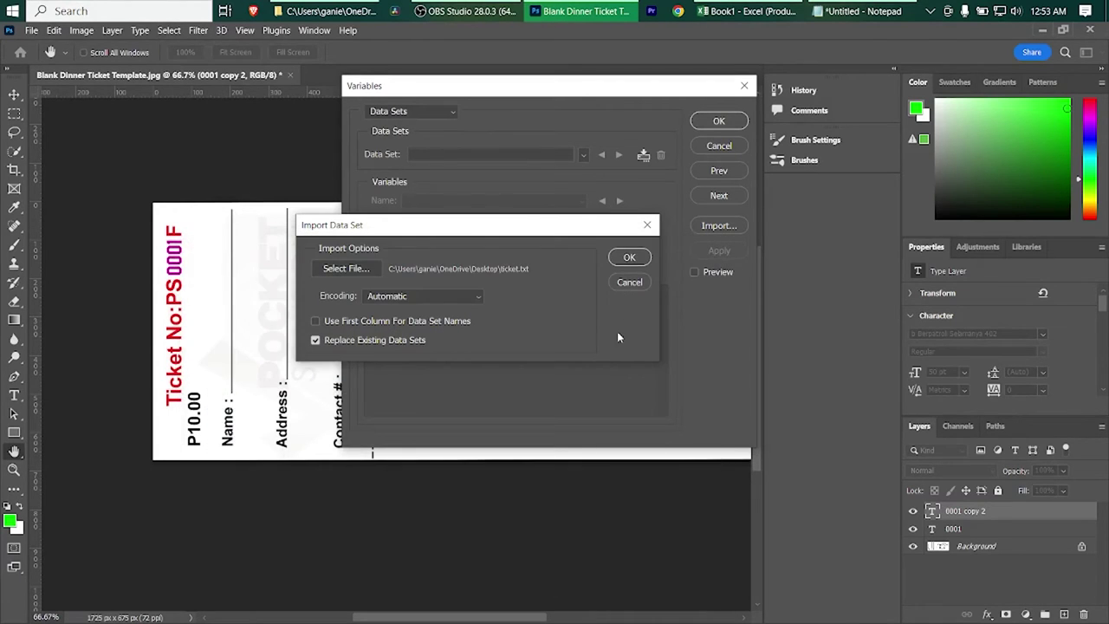
left_click(630, 258)
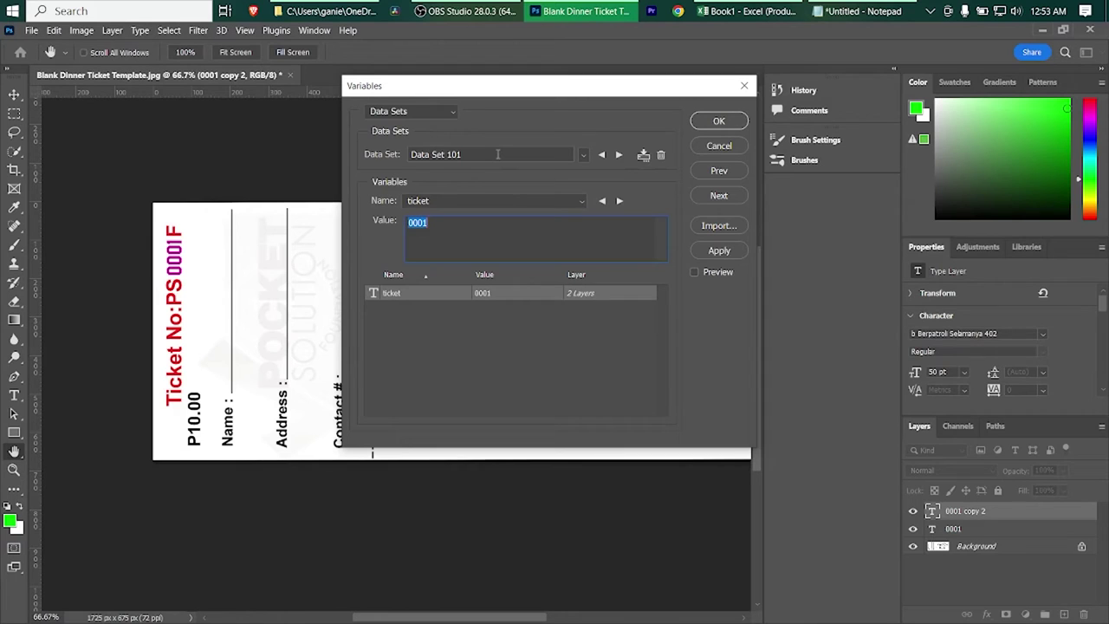
left_click(713, 128)
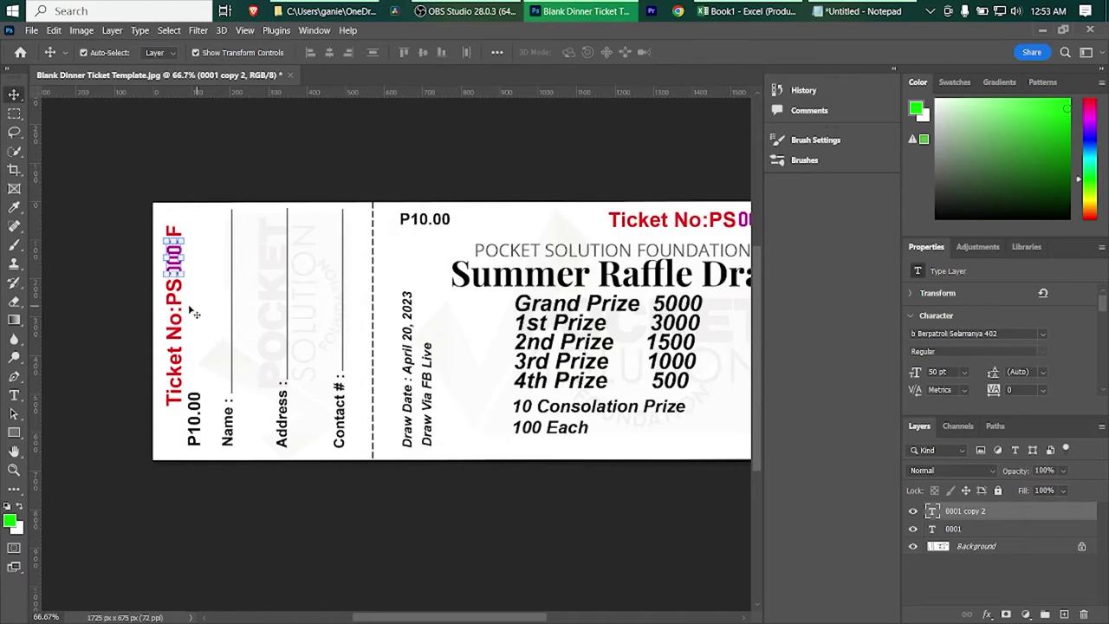
Step: Open the File menu to reach Export > Data Sets as Files
scroll(121, 277, "down", 1)
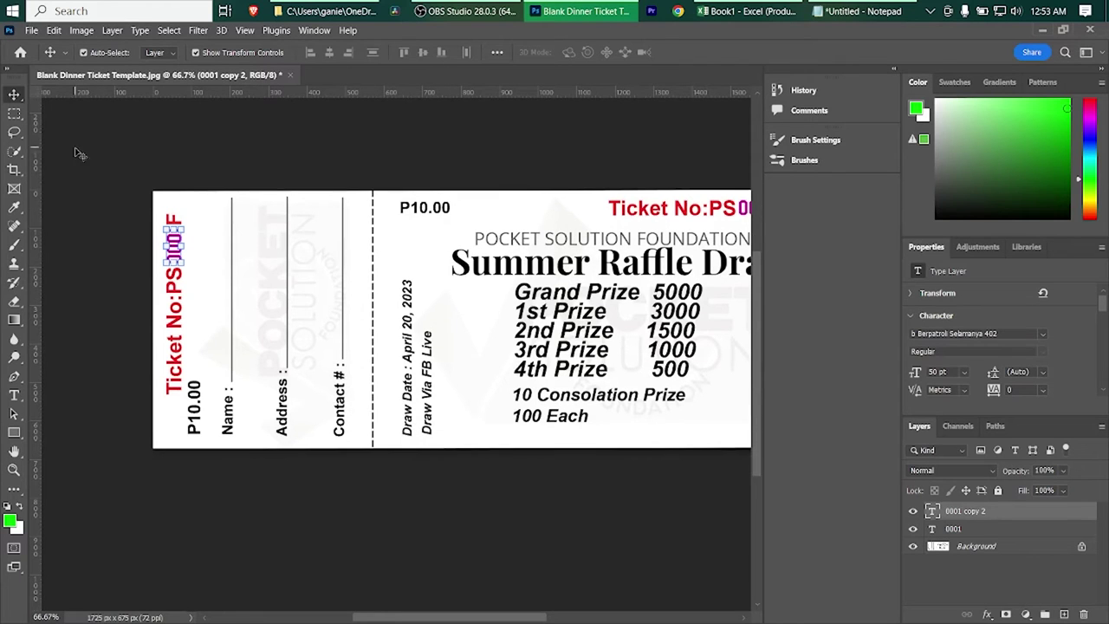
left_click(32, 31)
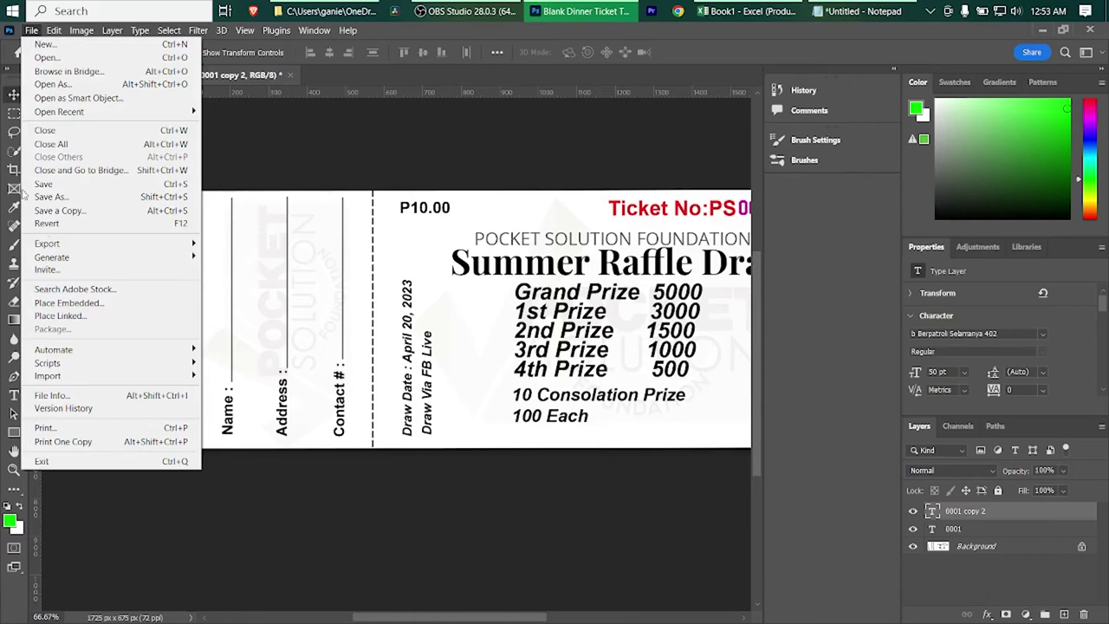
mouse_move(47, 243)
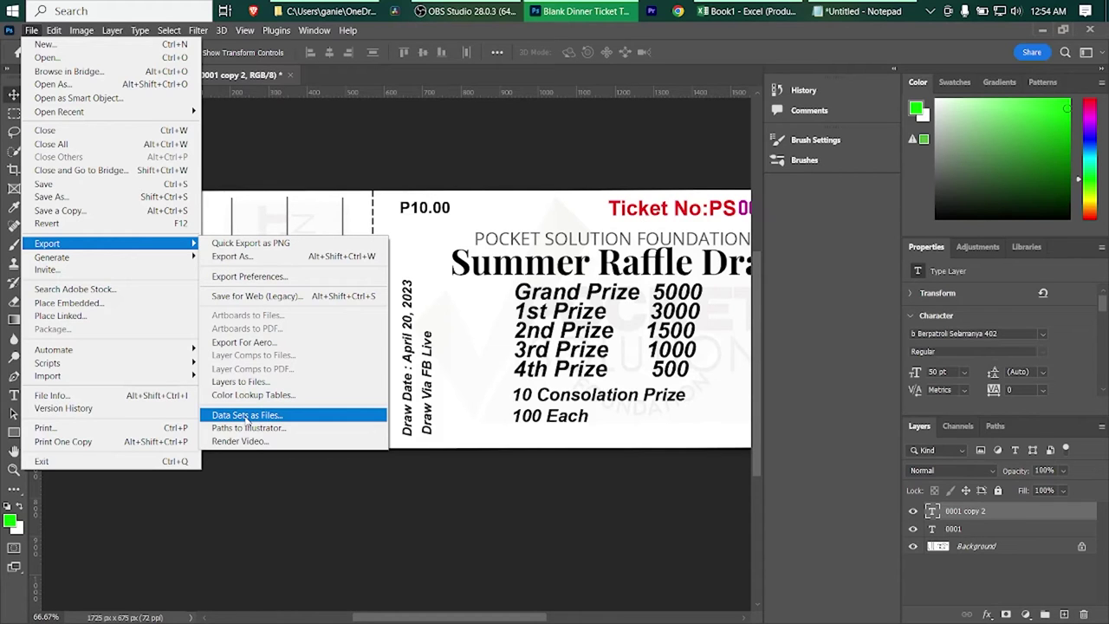
Step: Open the Data Sets as Files settings and browse to the Desktop for the destination
left_click(248, 415)
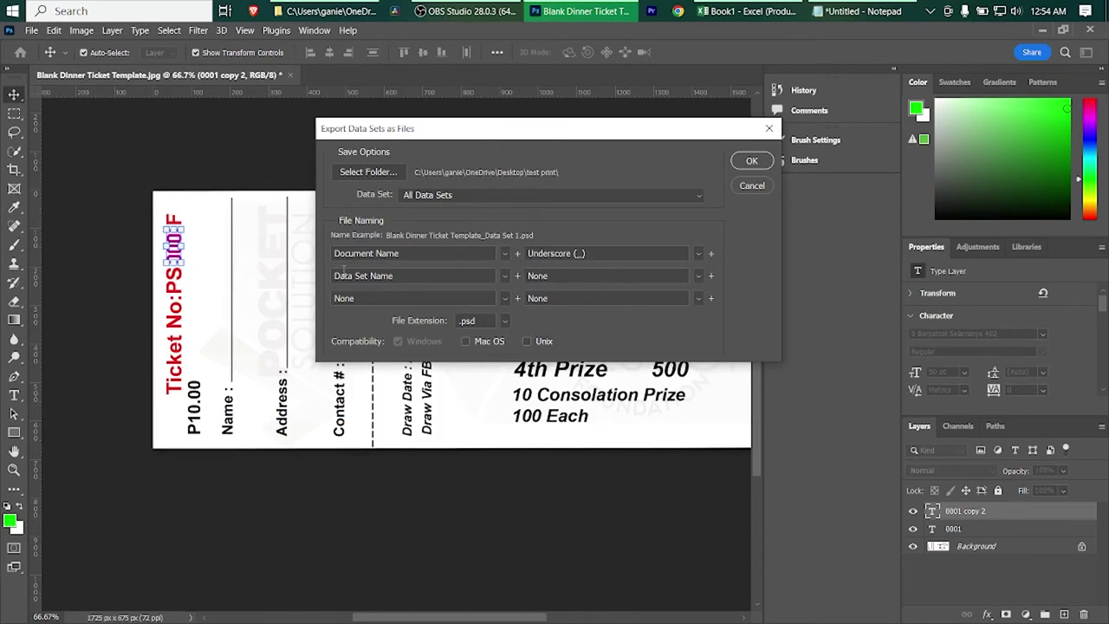
left_click_drag(495, 130, 409, 248)
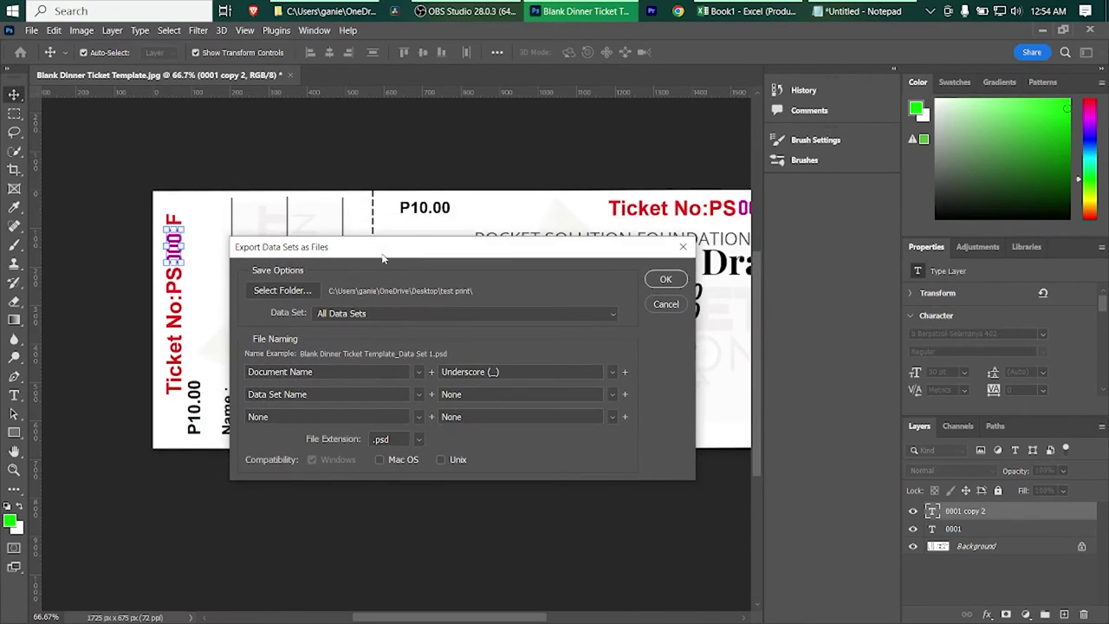
left_click(287, 292)
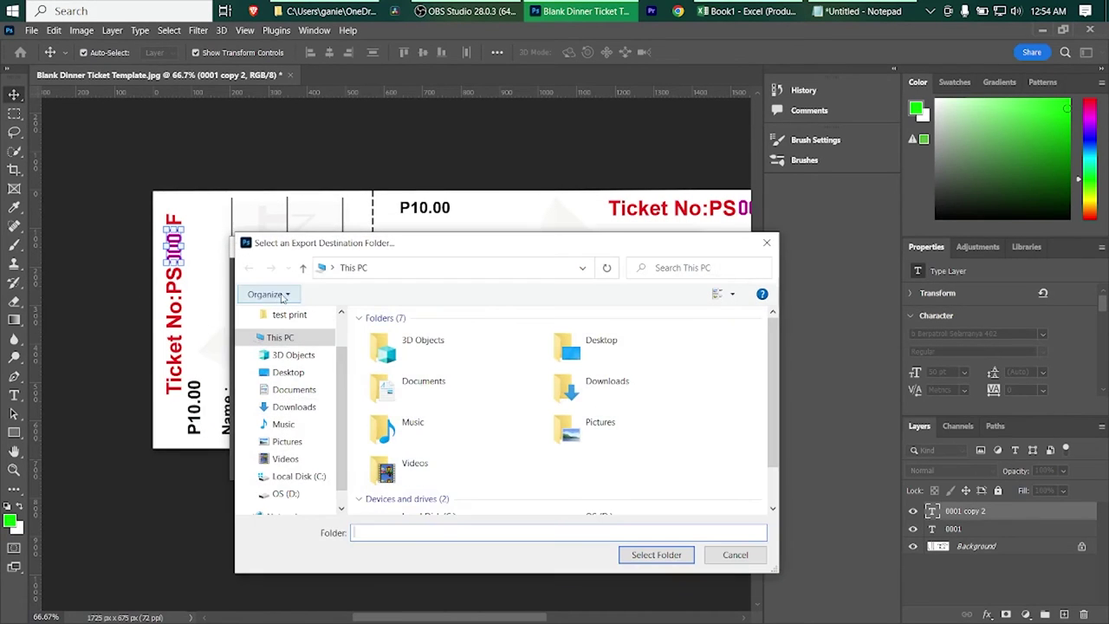
left_click(294, 374)
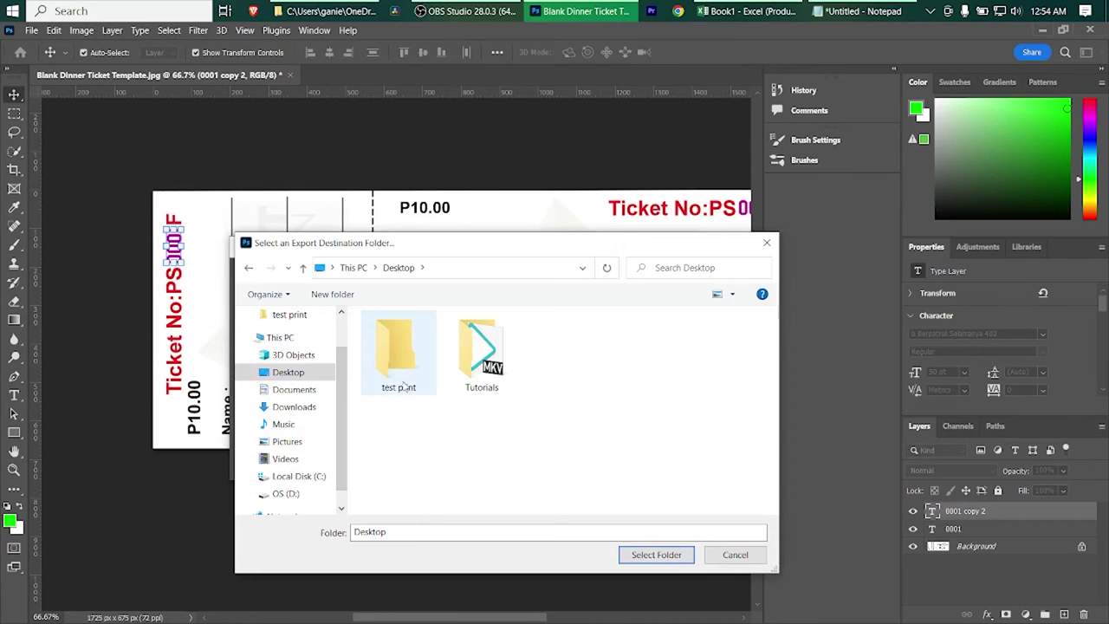
Step: Create a Desktop folder 'For ticket', set it as destination, and start the PSD export
right_click(439, 438)
mouse_move(472, 405)
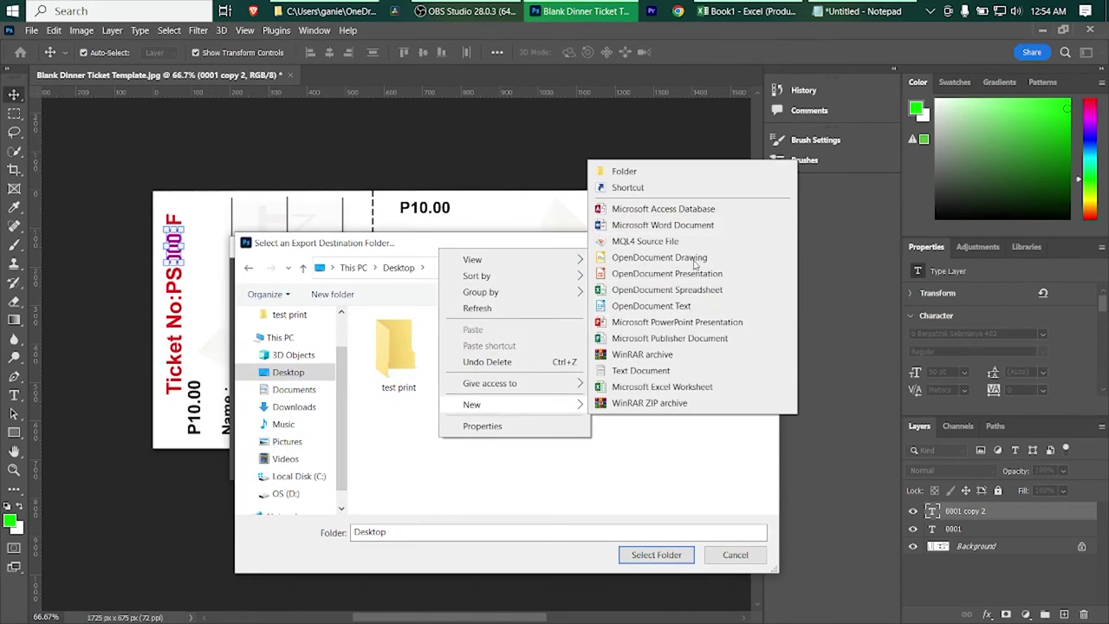
left_click(624, 170)
type("For ticket")
left_click(572, 360)
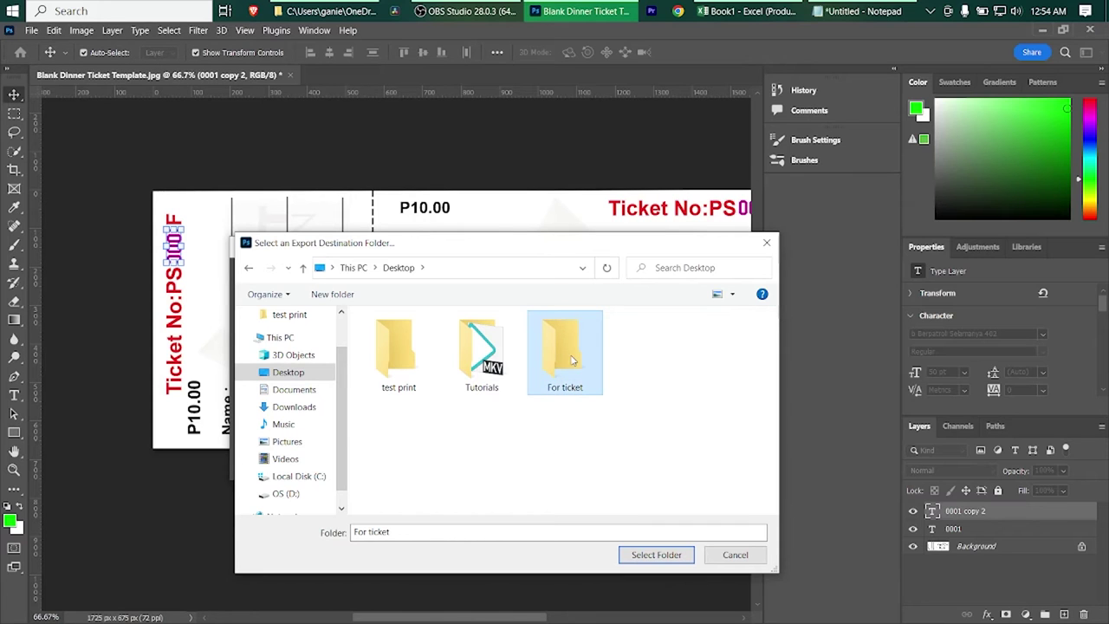
left_click(644, 558)
left_click(665, 280)
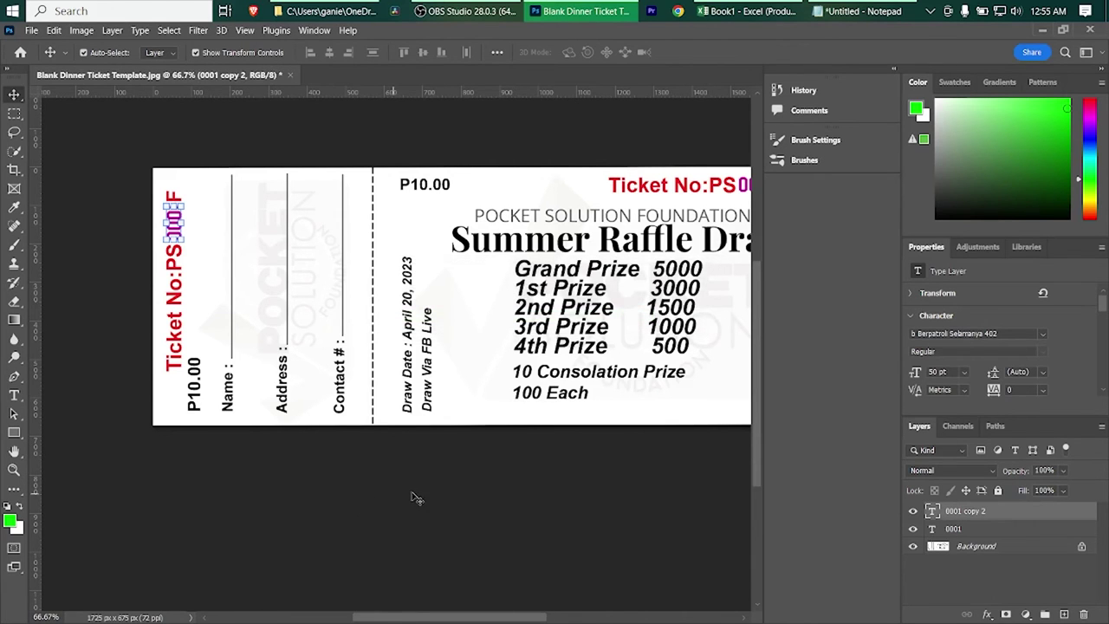
Step: Pan the canvas to inspect the ticket after the data-set export
left_click_drag(398, 620, 426, 621)
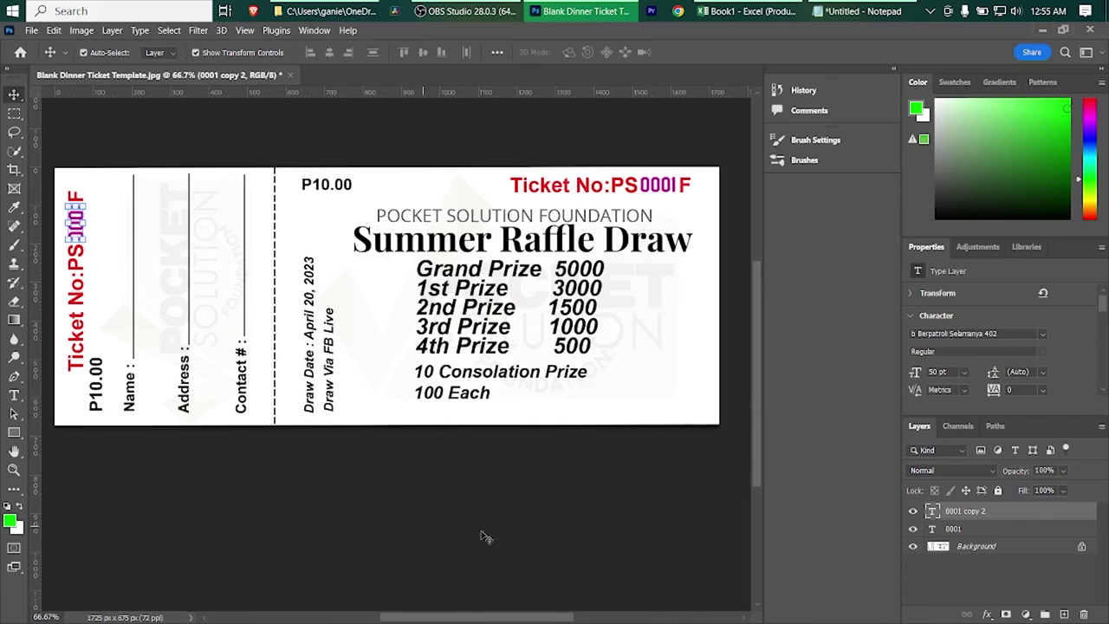
left_click_drag(766, 443, 759, 420)
left_click_drag(545, 617, 487, 618)
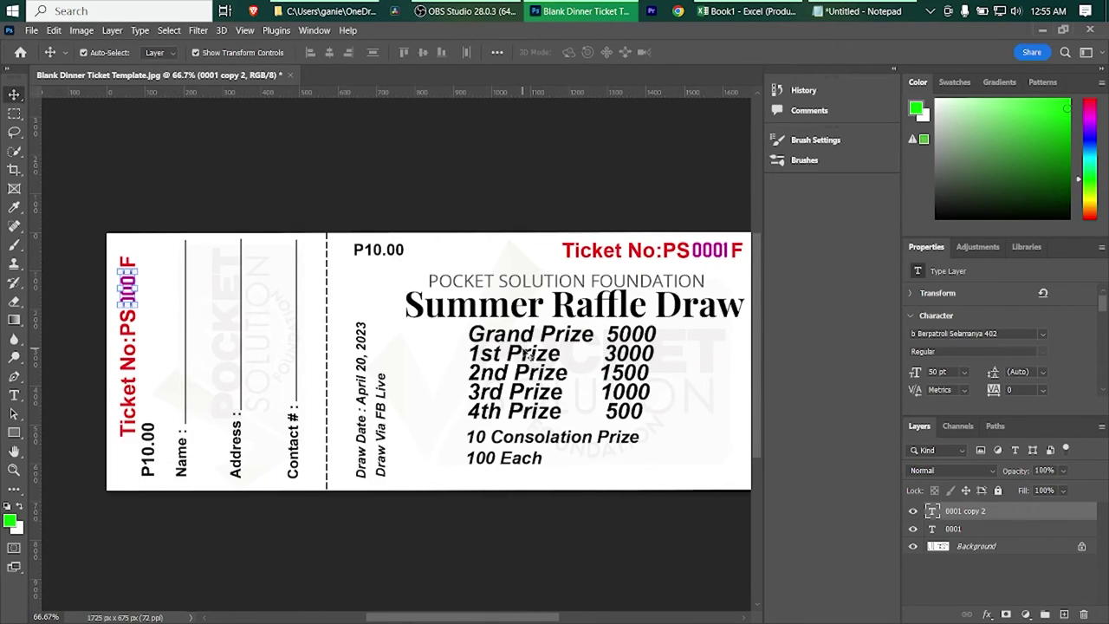
Step: Show the desktop with Windows+D and select the For ticket folder
key("super+d")
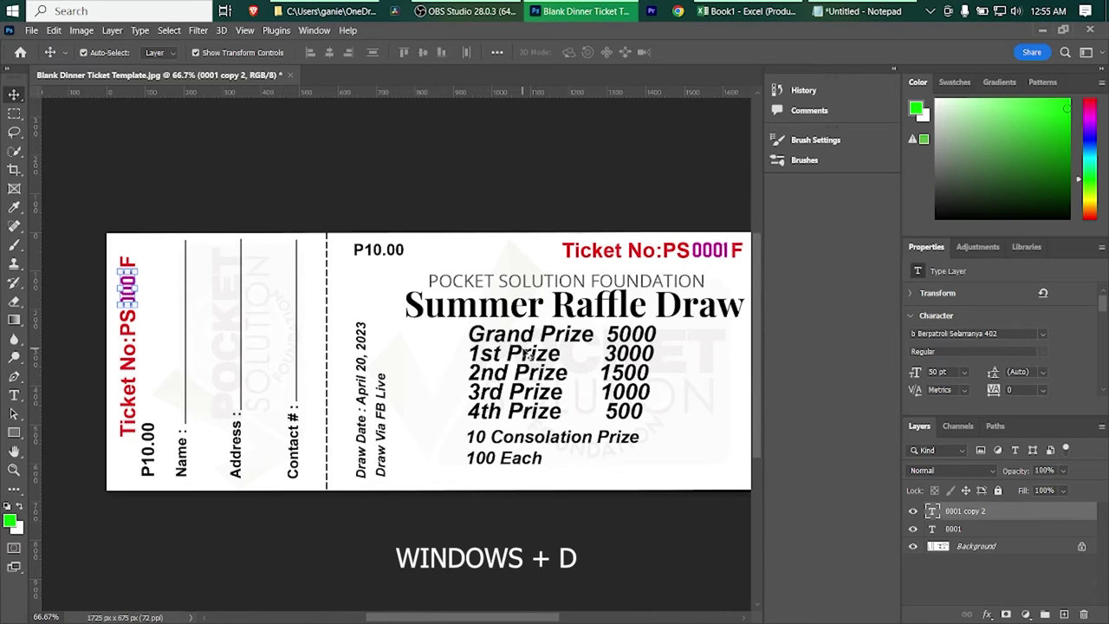
key("super+d")
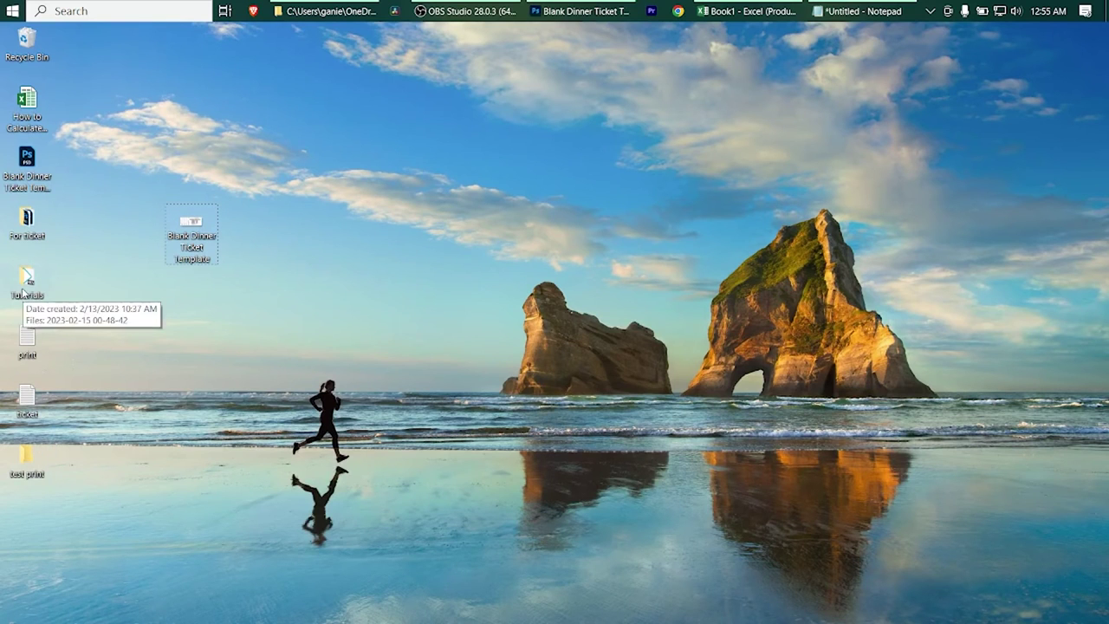
left_click(28, 222)
Step: Open For ticket and confirm Data Set 7 shows 0007, then close it
double_click(28, 222)
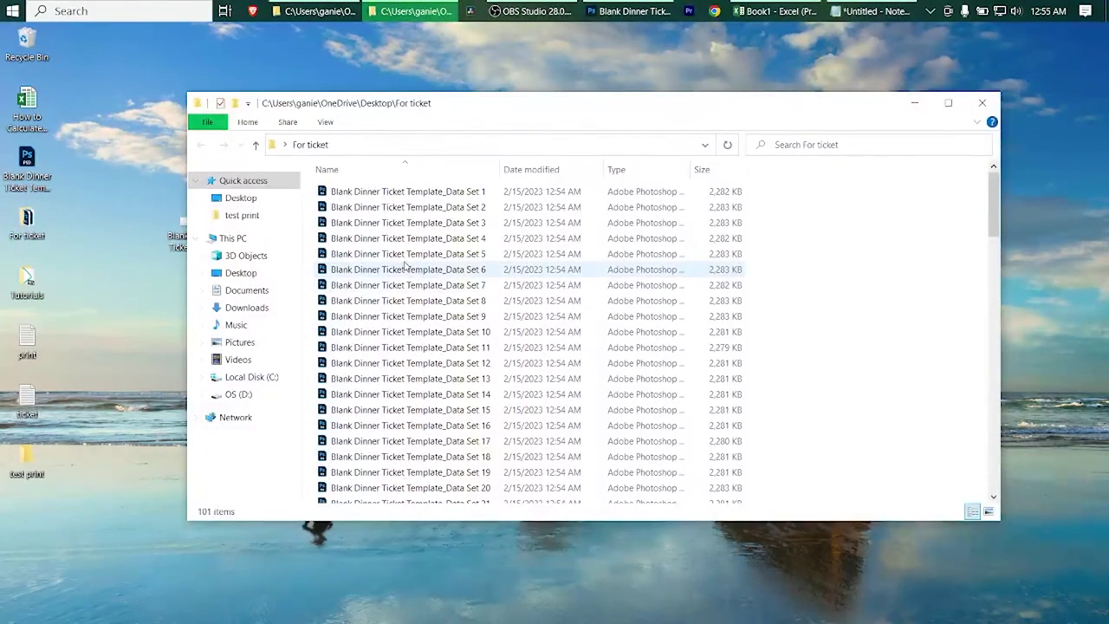
left_click(405, 268)
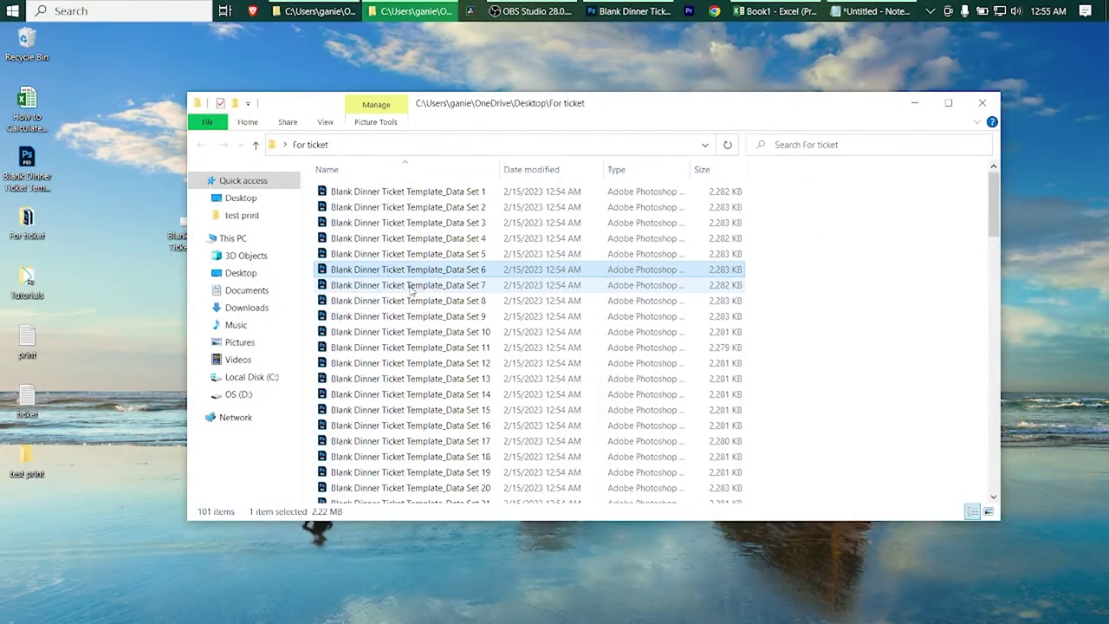
double_click(412, 287)
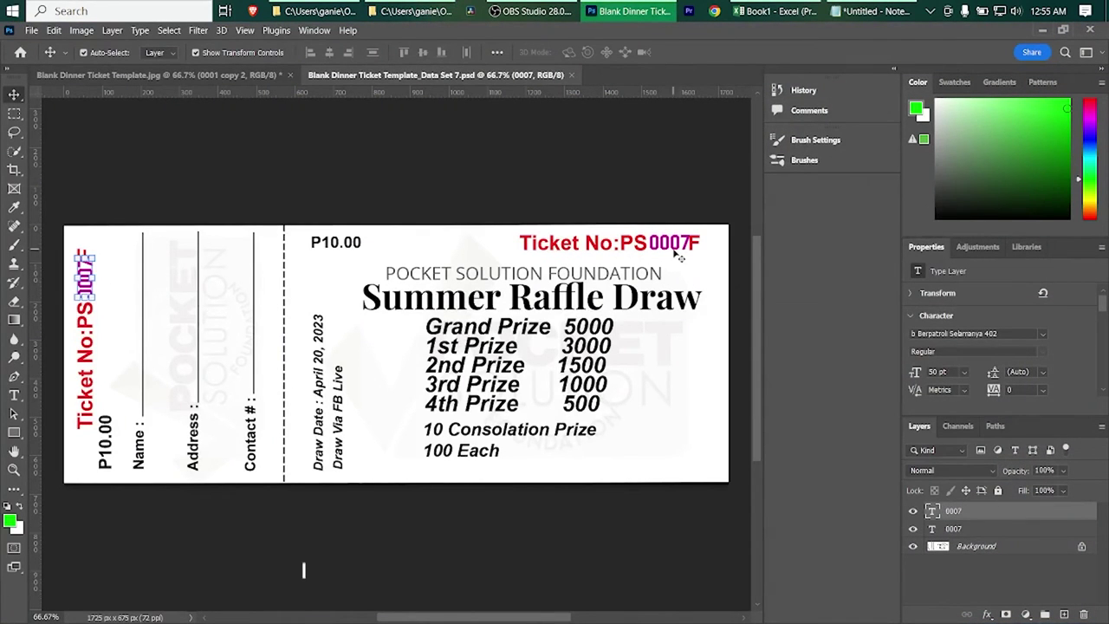
left_click(571, 74)
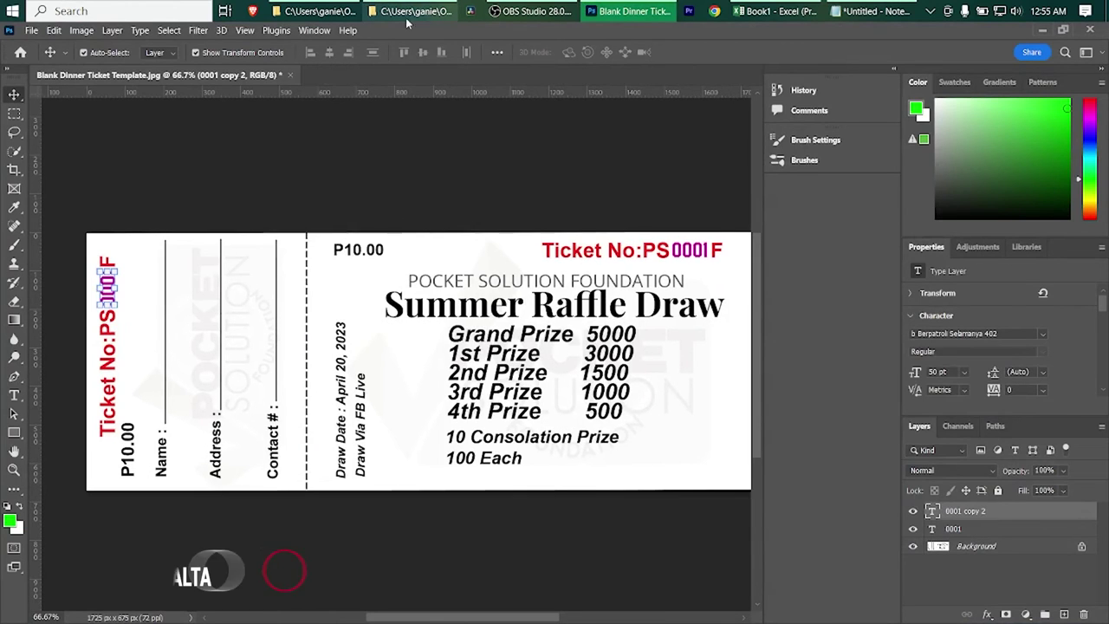
Step: Confirm Data Set 100 shows 0100, close it, and minimize Photoshop
left_click(407, 12)
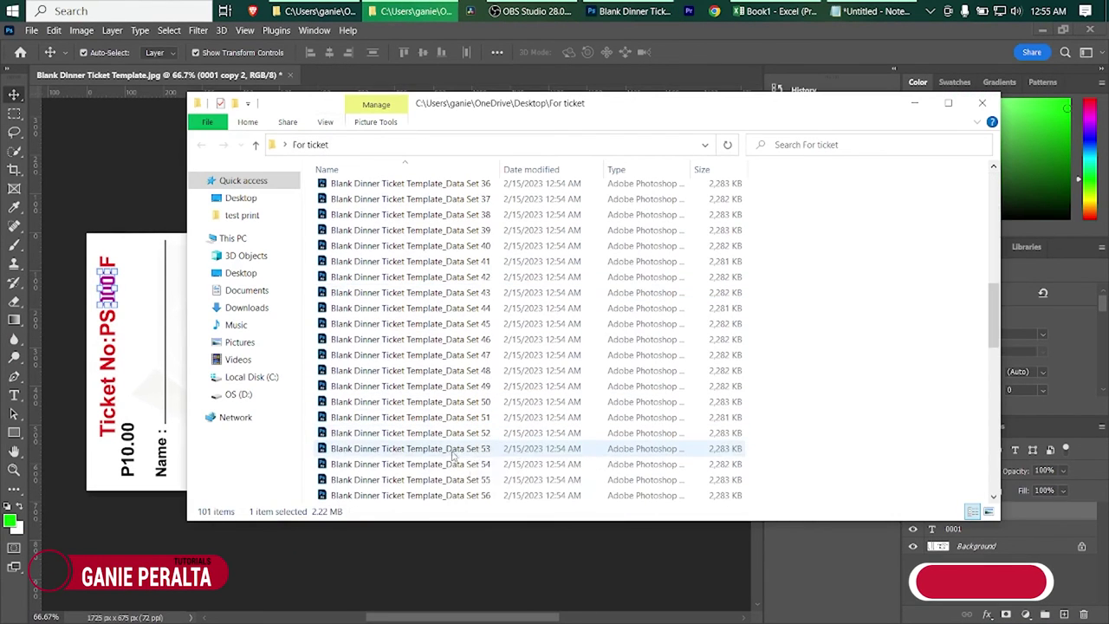
left_click_drag(994, 316, 1019, 455)
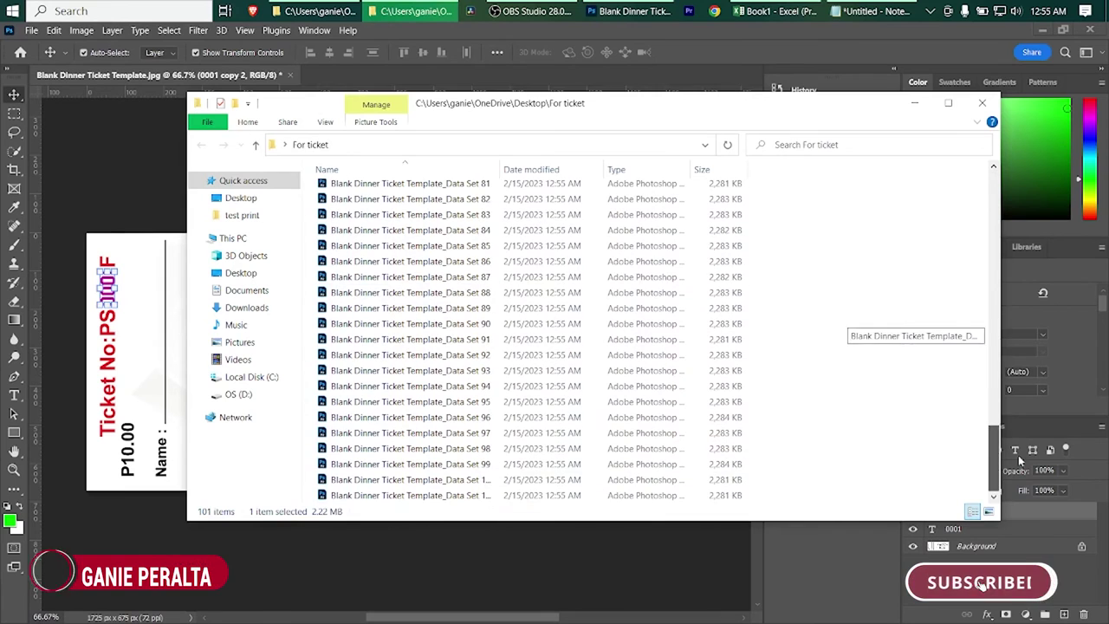
double_click(407, 494)
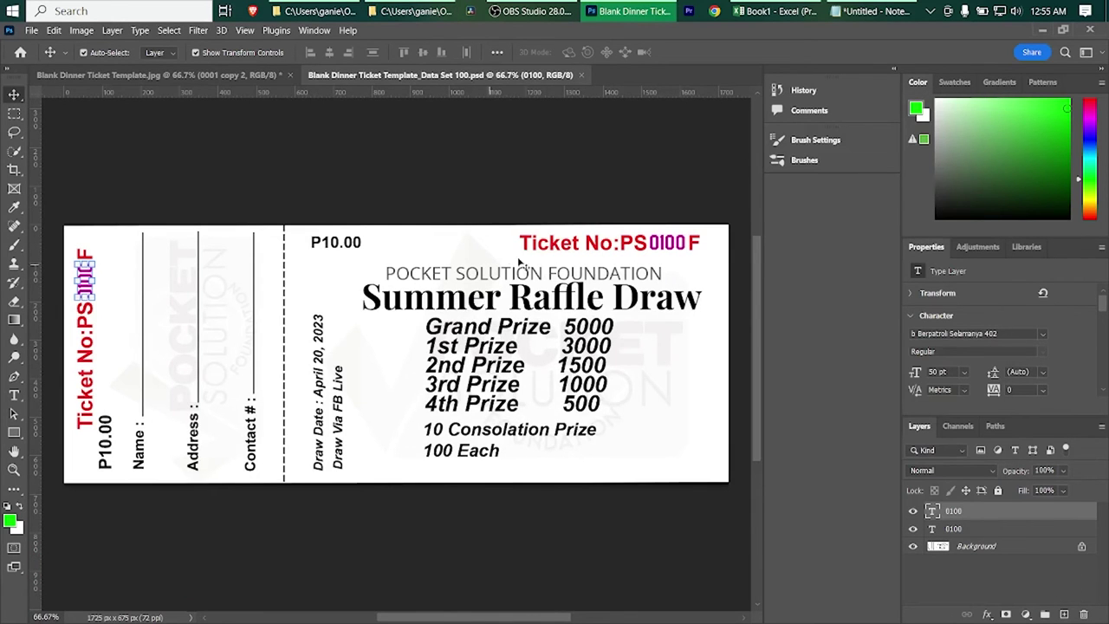
left_click(583, 76)
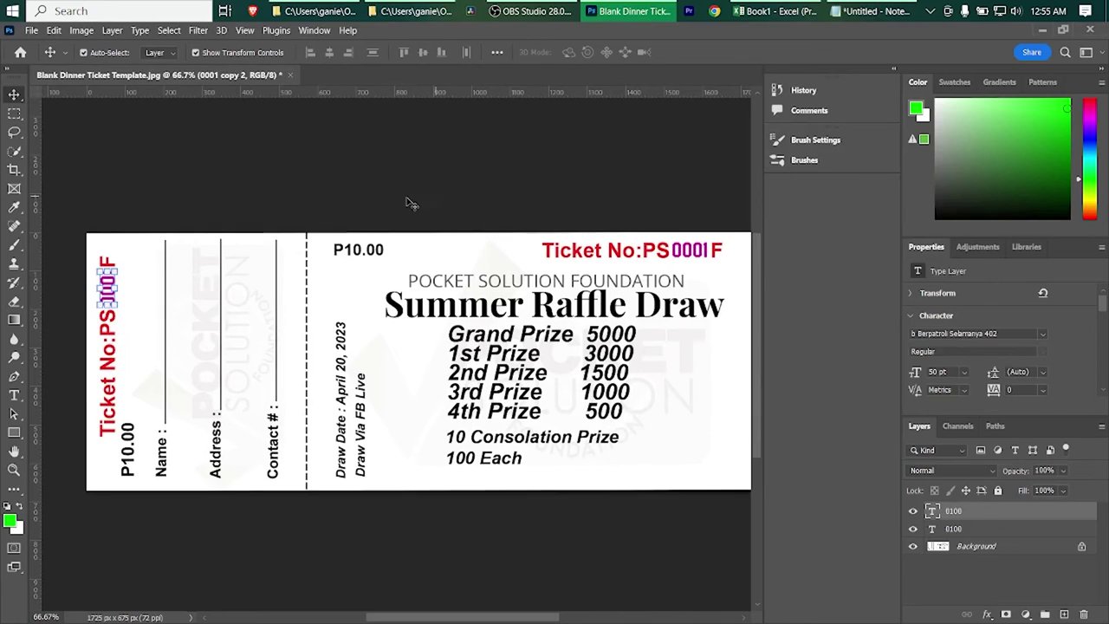
left_click(1042, 30)
Step: Launch Adobe Bridge 2020 by searching 'adobe br' in Windows Search
left_click(916, 104)
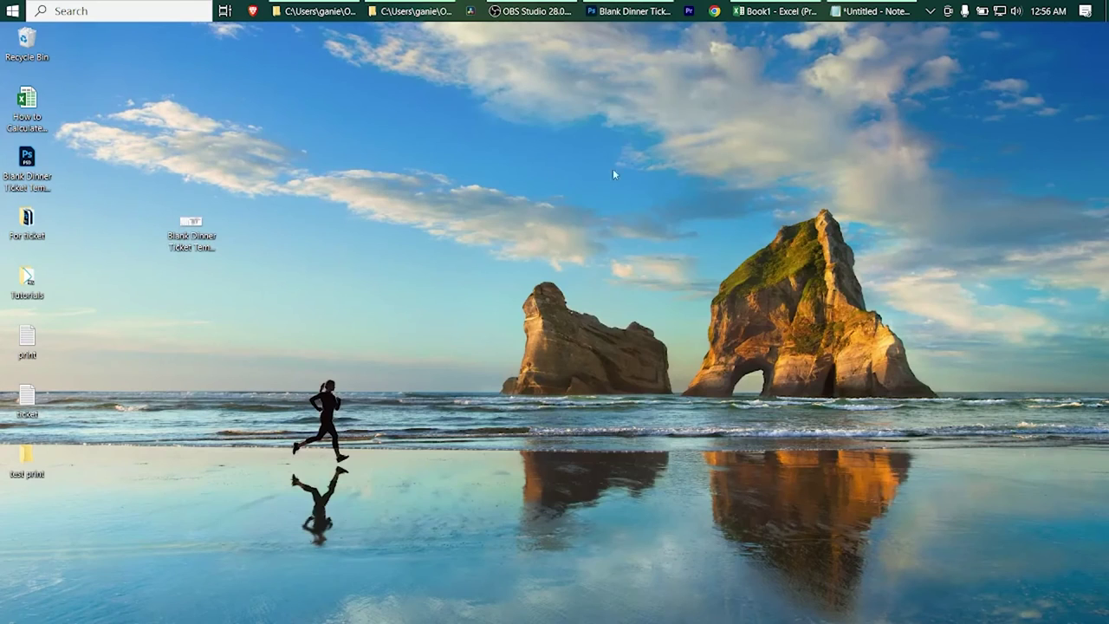
key("super")
type("a")
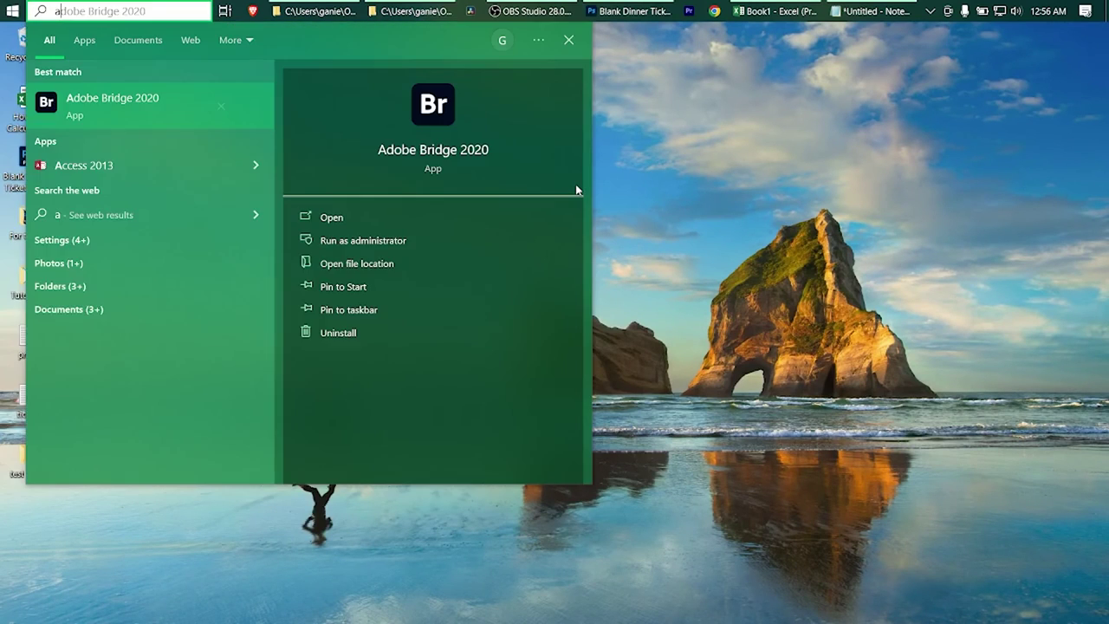
type("dobe ")
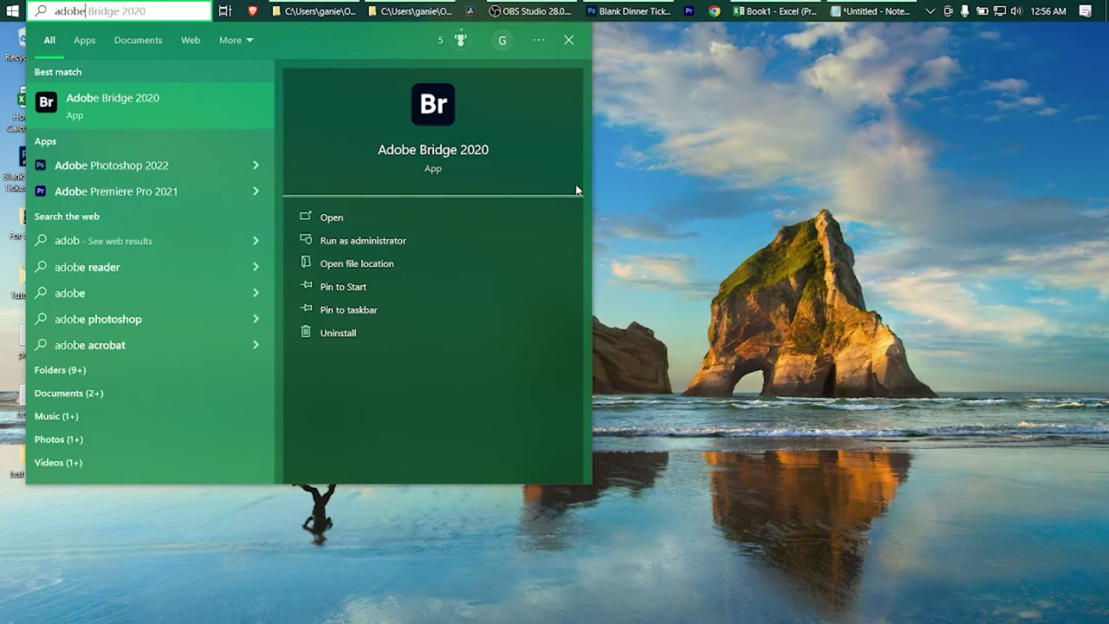
type("br")
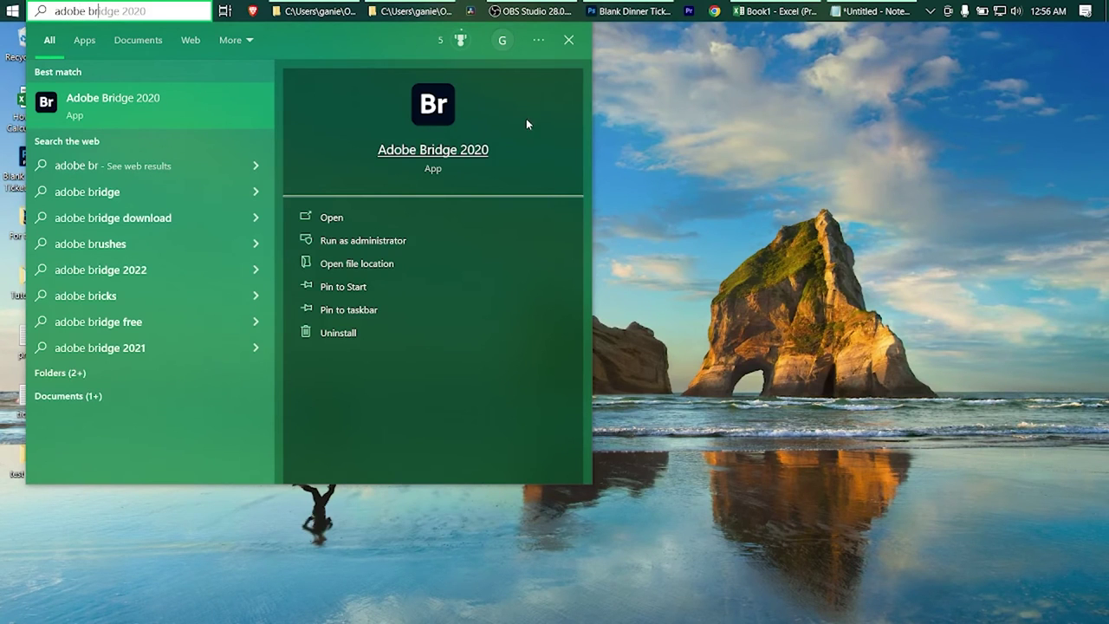
left_click(442, 152)
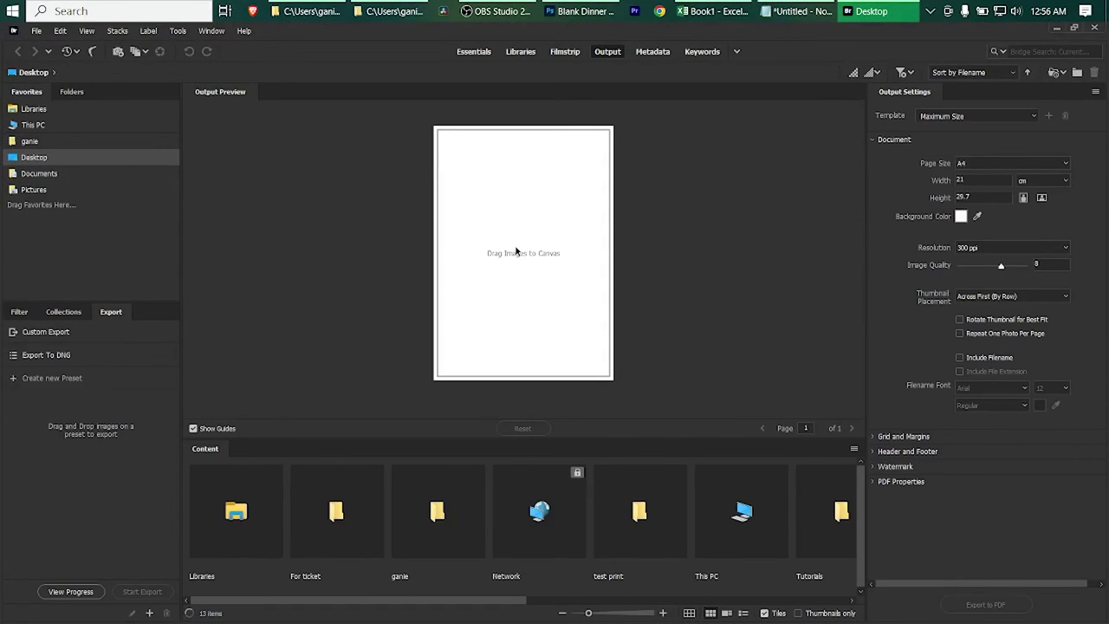
Step: Drag all 101 ticket PSDs from the For ticket folder onto Bridge's Output preview
left_click(391, 11)
mouse_move(511, 103)
left_mouse_down()
mouse_move(747, 208)
mouse_move(870, 289)
left_mouse_up()
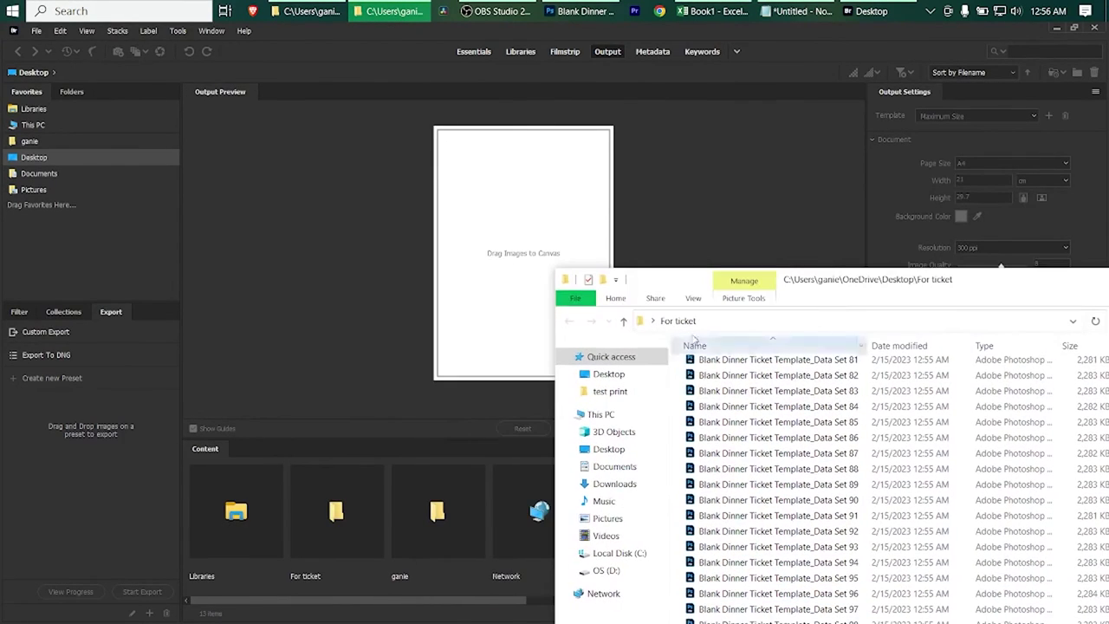
left_click(752, 366)
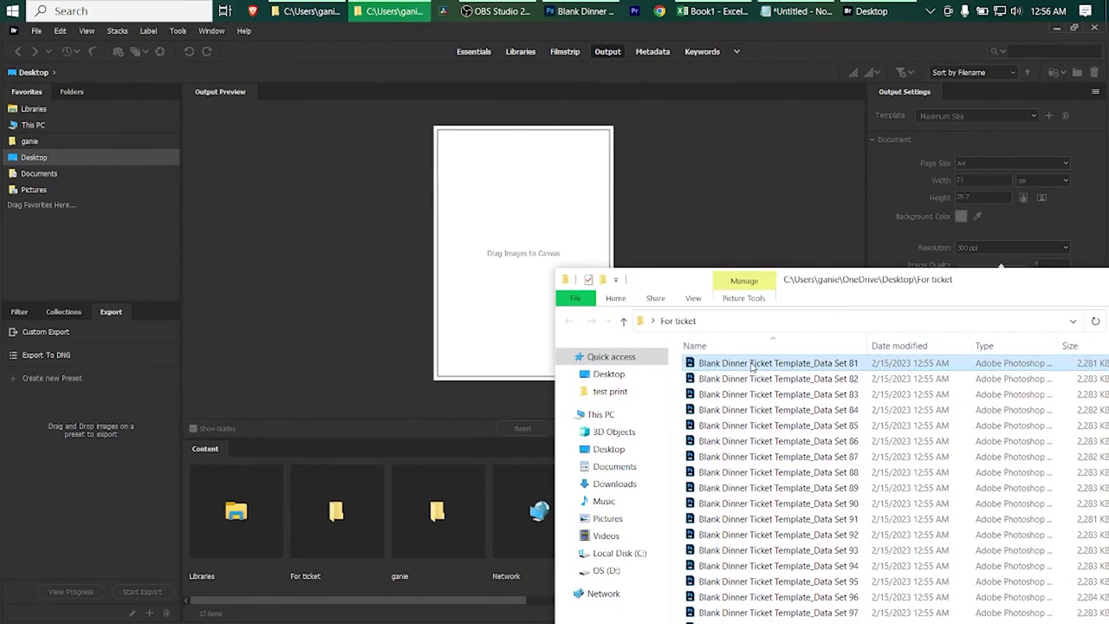
key("ctrl+a")
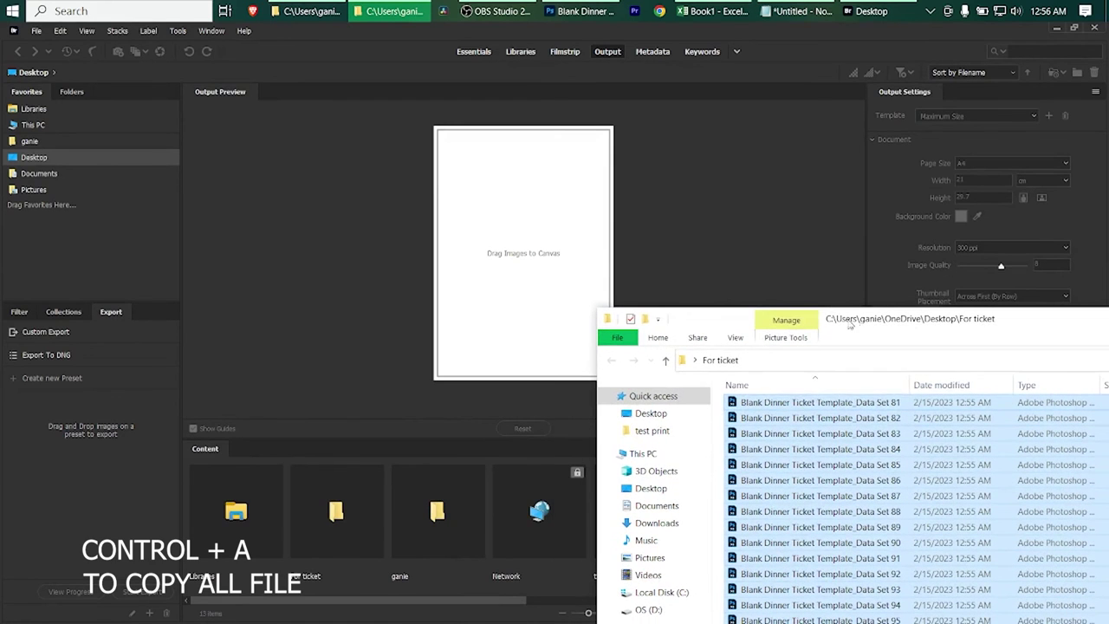
left_click_drag(790, 396, 521, 265)
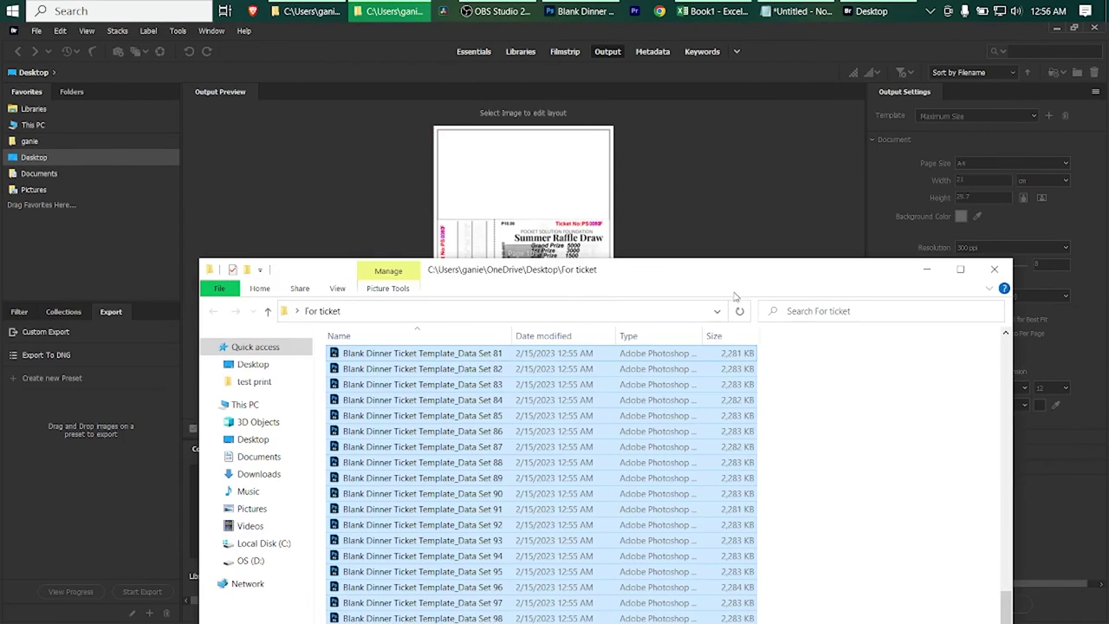
left_click(929, 272)
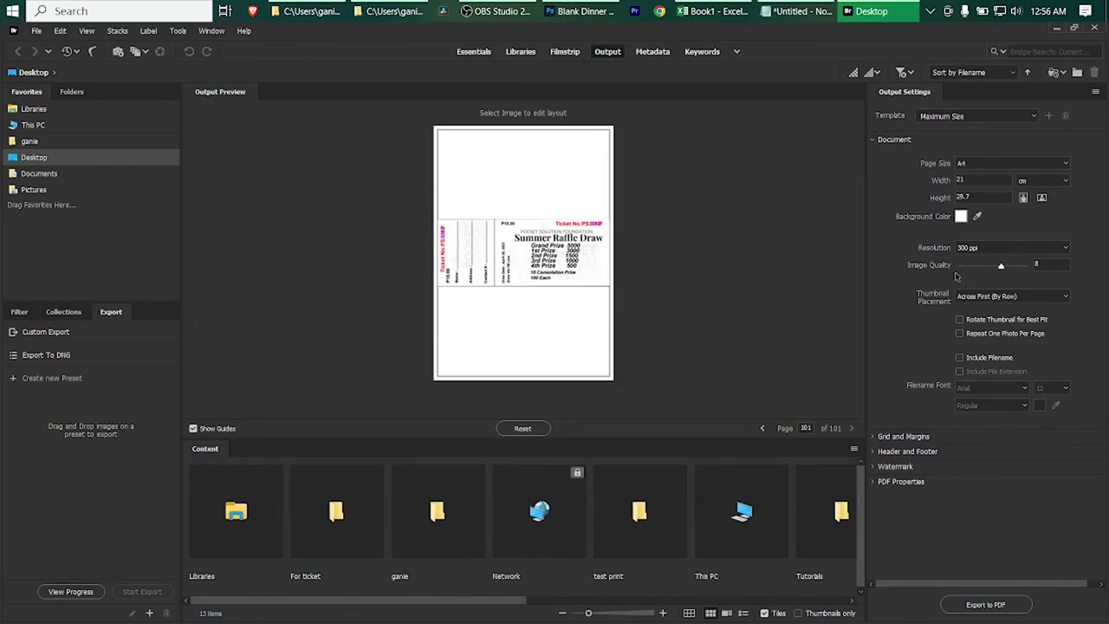
Step: Keep the Maximum Size template and enable Rotate Thumbnail for Best Fit
left_click(935, 117)
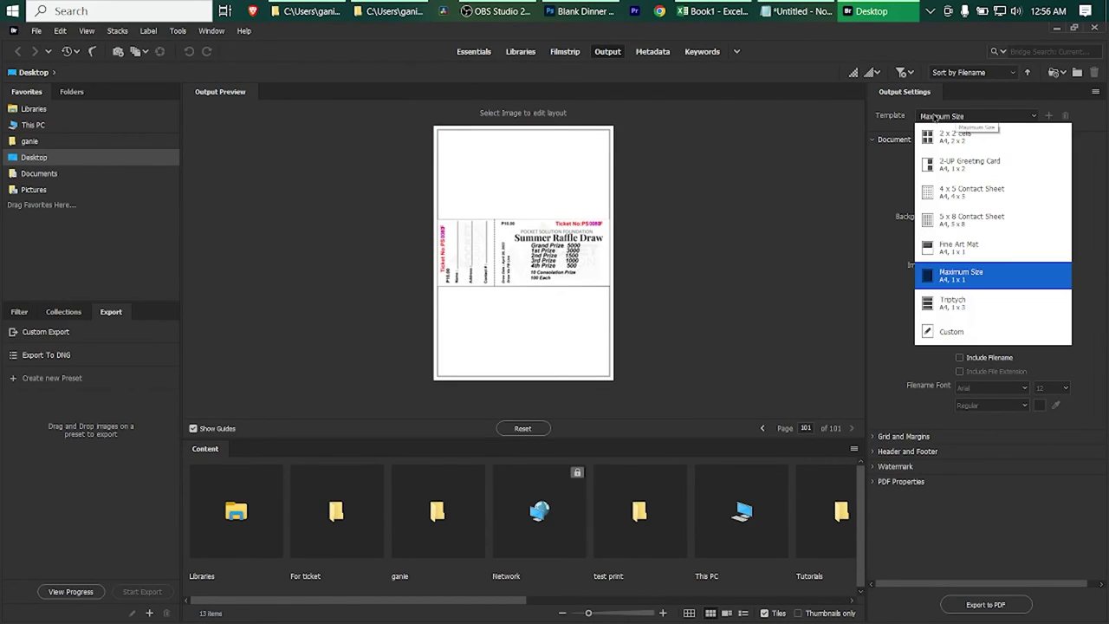
left_click(958, 279)
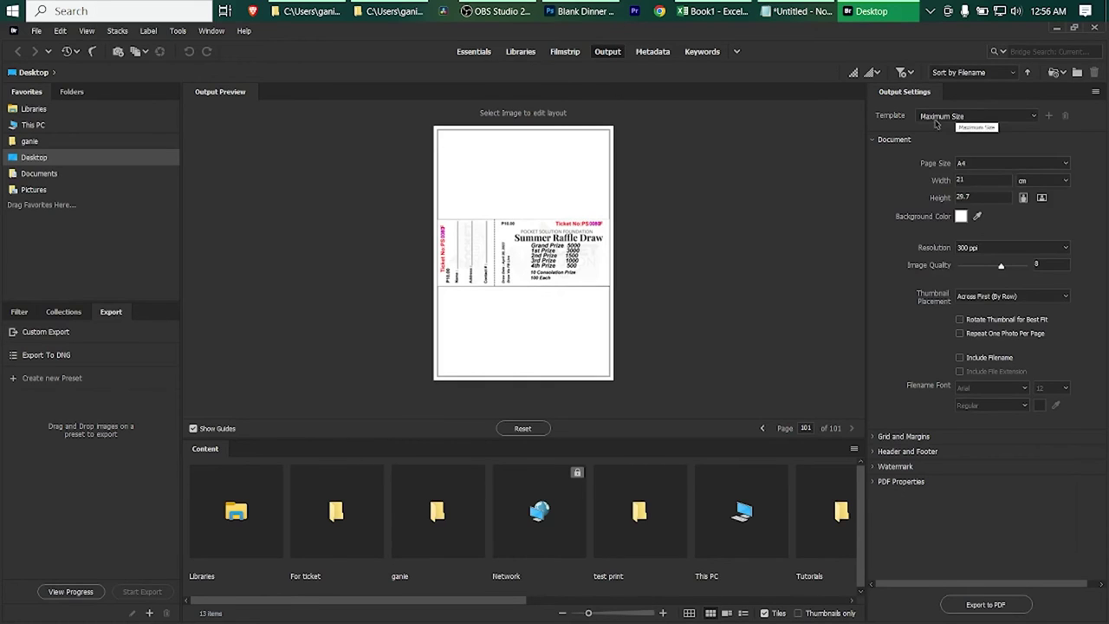
left_click(970, 116)
left_click(958, 276)
left_click(961, 320)
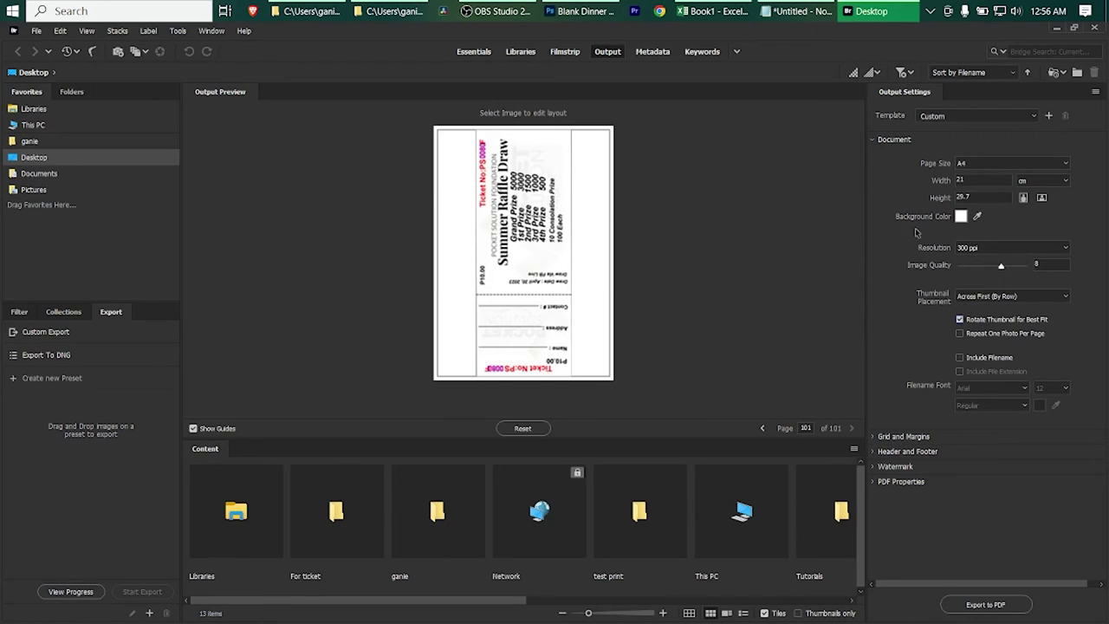
Step: Set the output grid to 3 columns and 2 rows
left_click(873, 438)
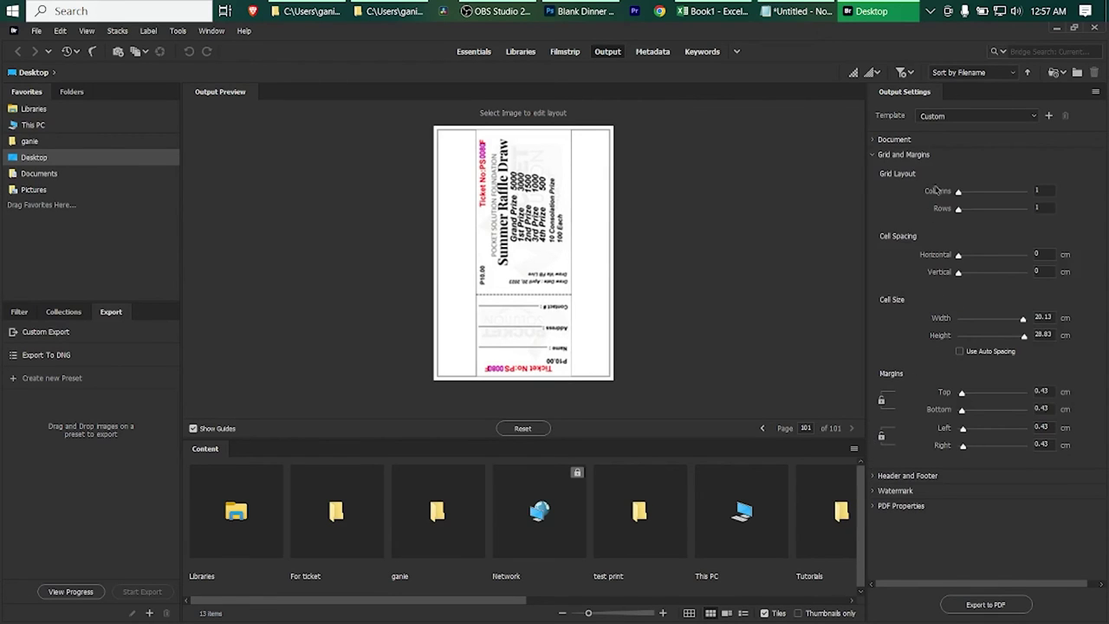
left_click(1044, 190)
type("3")
left_click(1051, 207)
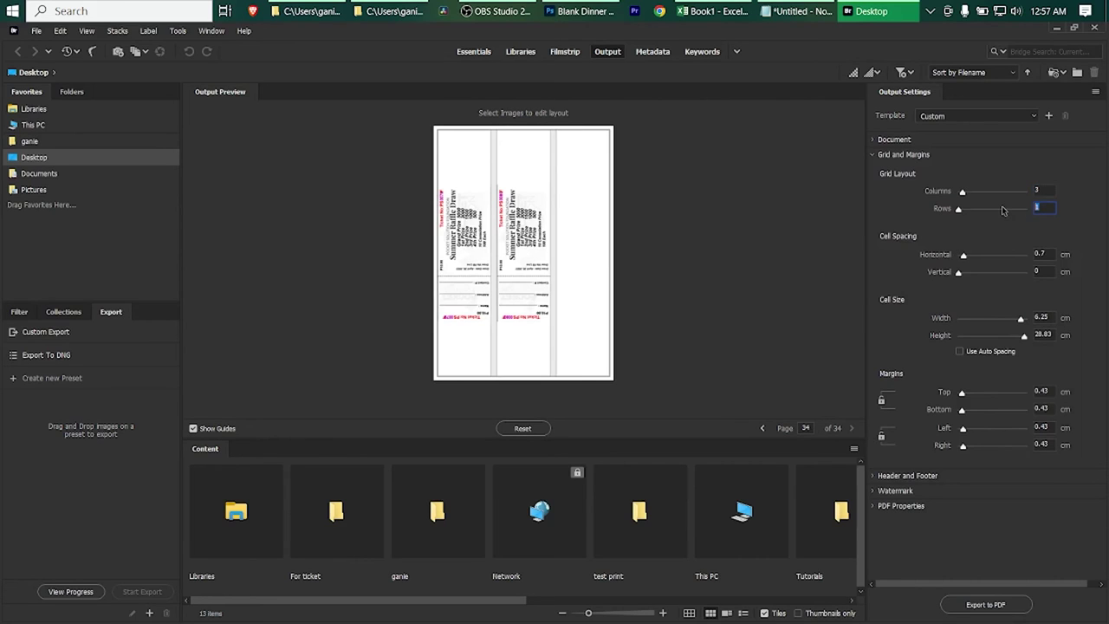
type("2")
left_click(1046, 253)
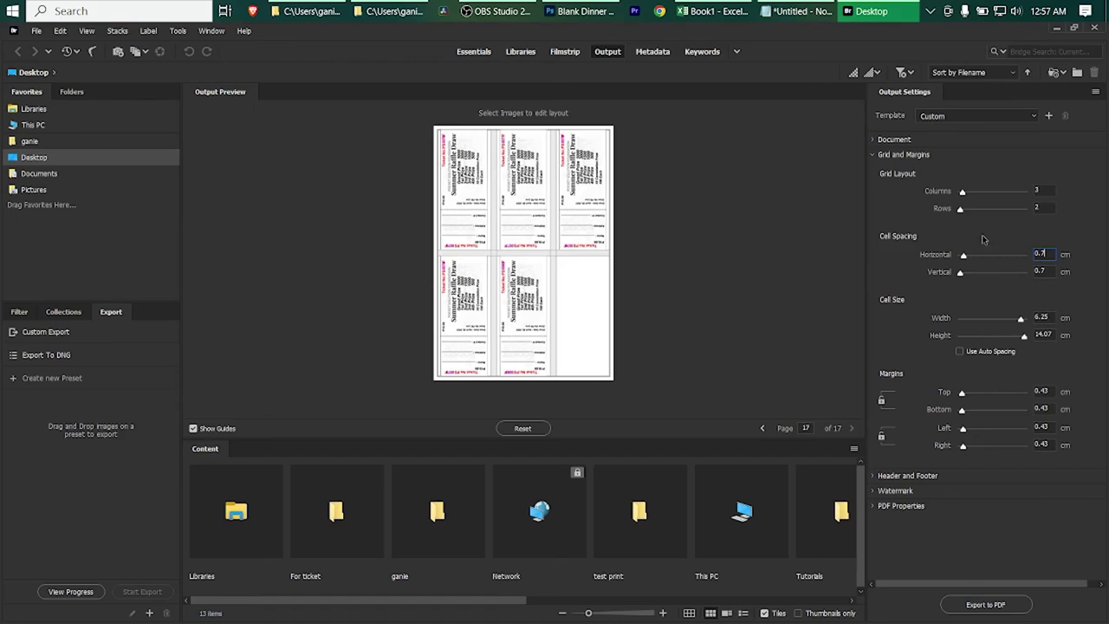
Step: Step back through the preview pages to page 10 to check the layout
left_click(762, 429)
left_click(762, 429)
left_click(762, 429)
left_click(762, 429)
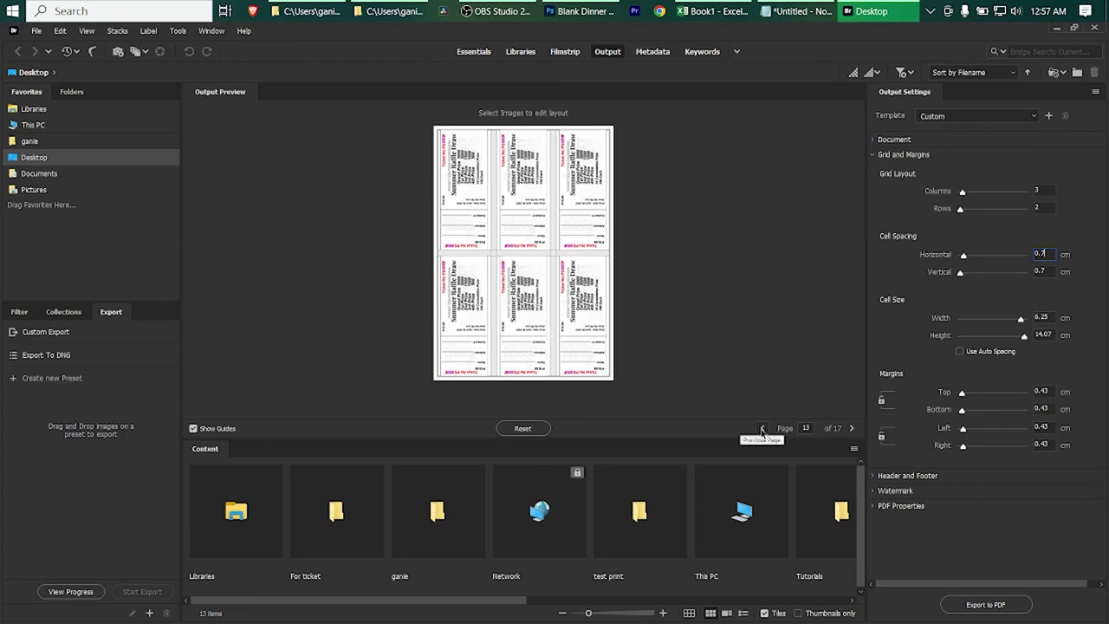
left_click(760, 429)
left_click(761, 429)
left_click(761, 428)
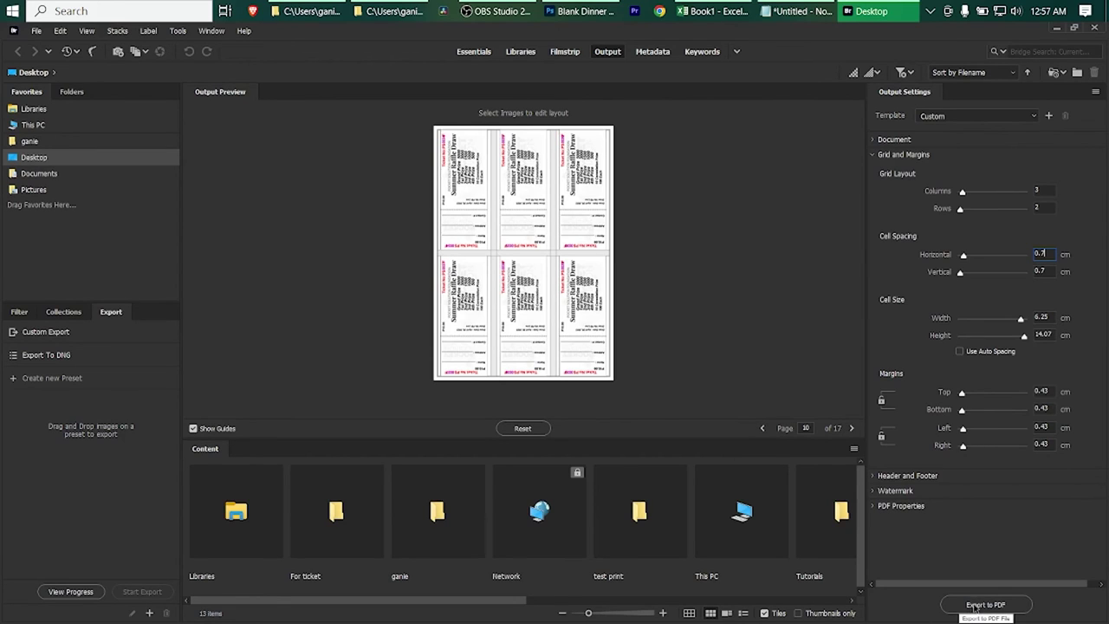
Step: Export the layout as 'Ticket For Printing' PDF to the Desktop
left_click(973, 608)
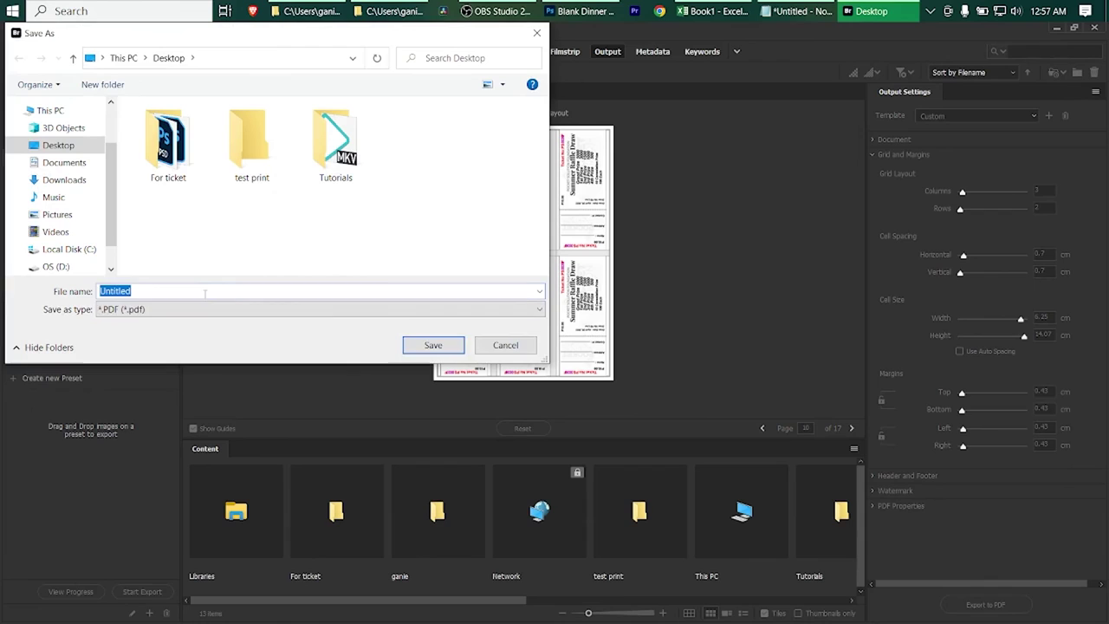
type("Ticket For Printing")
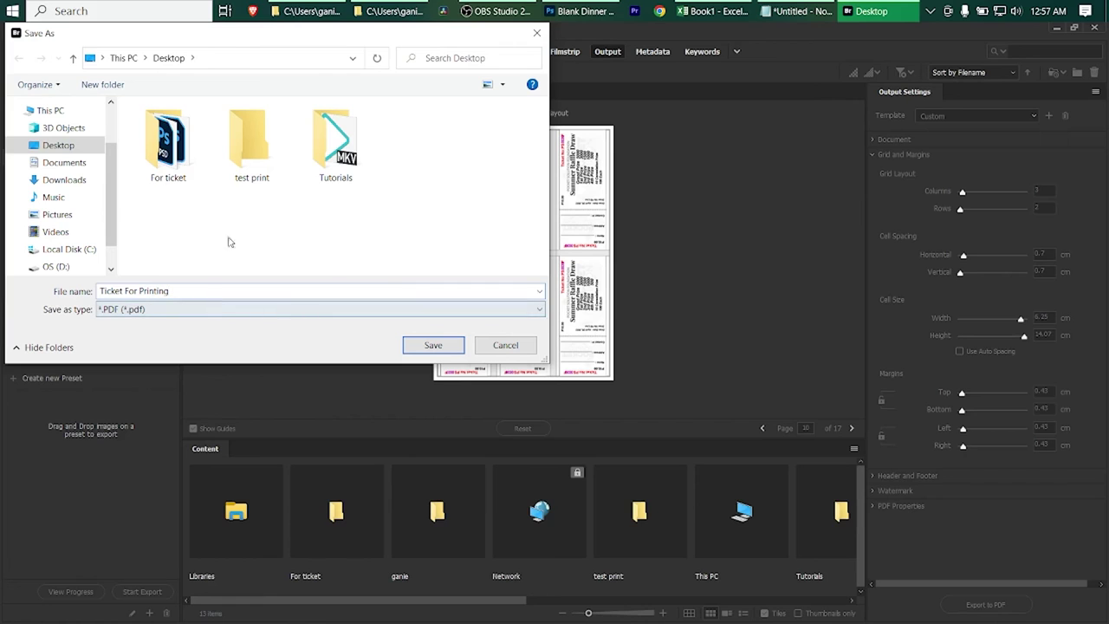
left_click(74, 148)
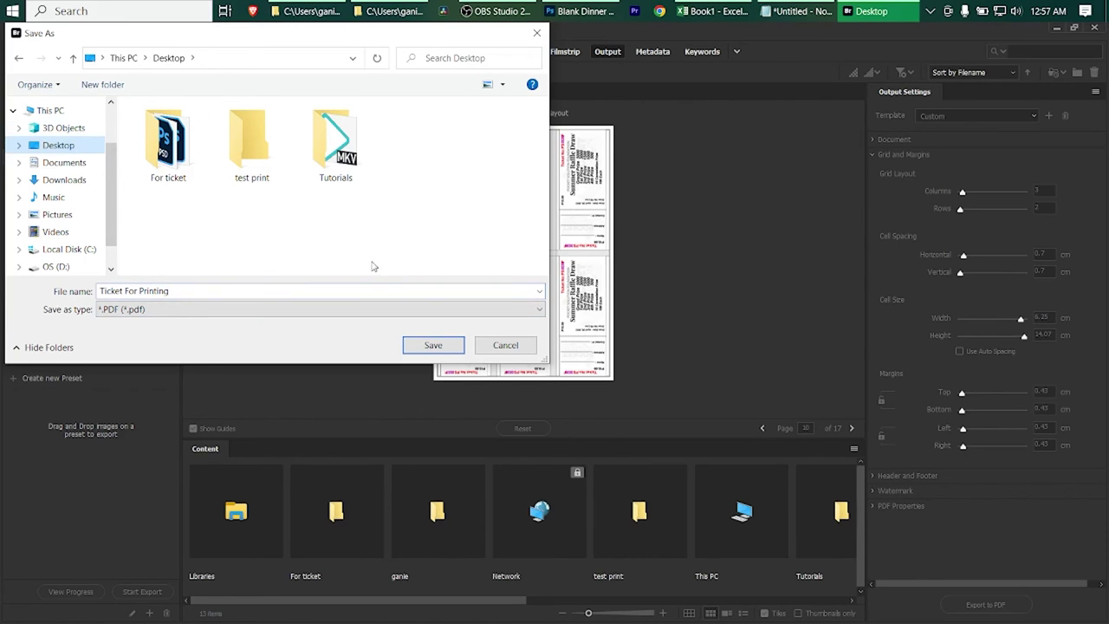
left_click(440, 344)
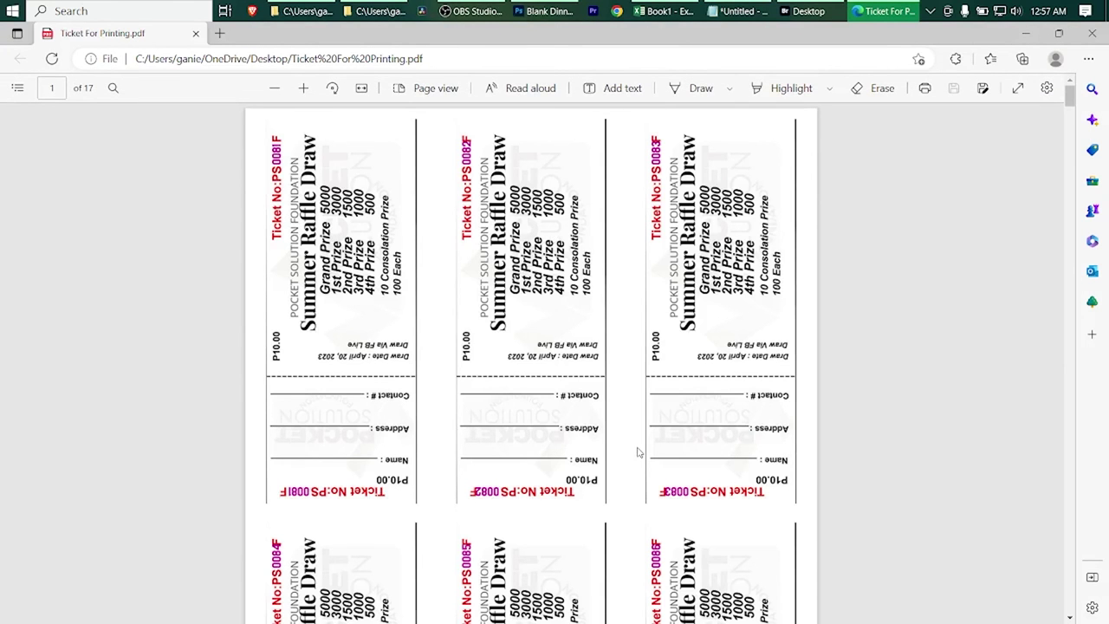
scroll(641, 447, "down", 2)
scroll(643, 443, "down", 1)
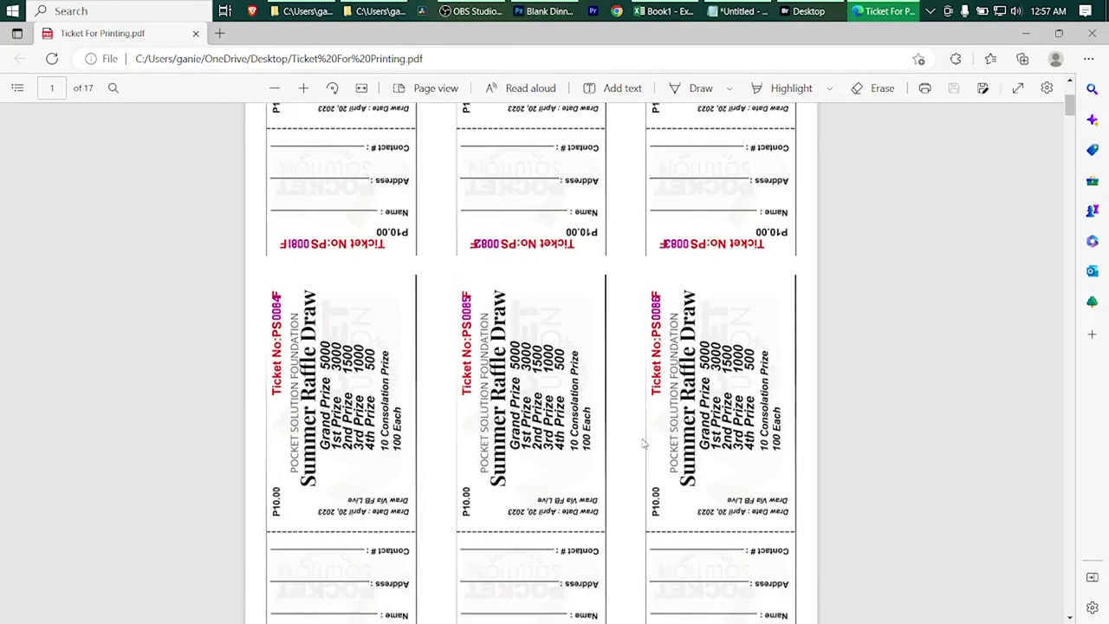
scroll(646, 444, "down", 3)
scroll(949, 397, "down", 3)
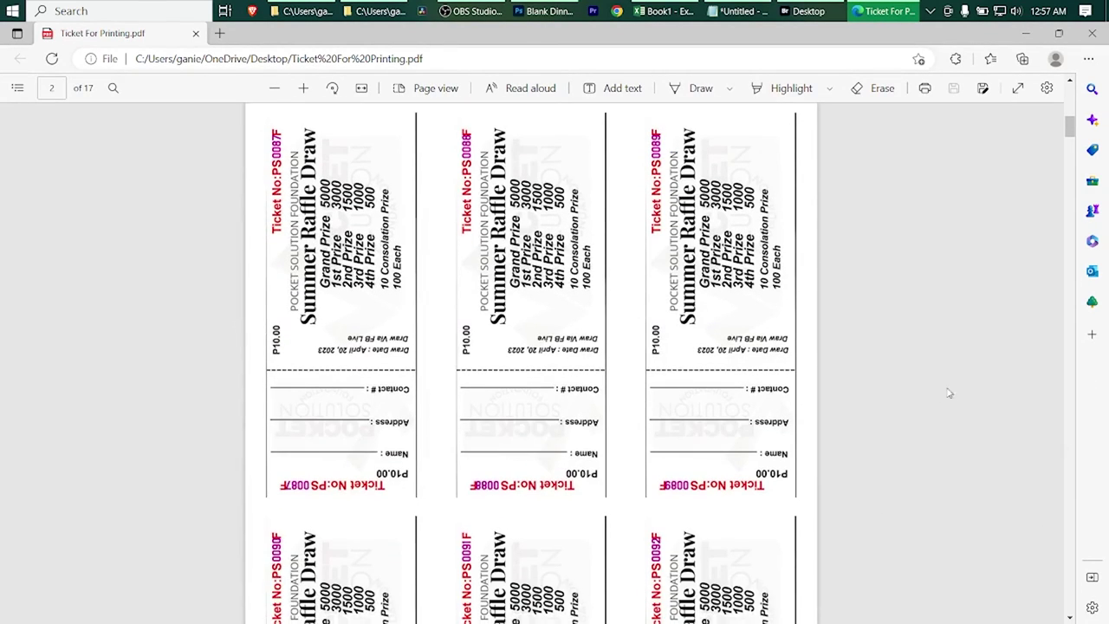
mouse_move(1071, 131)
left_mouse_down()
mouse_move(1069, 177)
mouse_move(1025, 315)
mouse_move(1043, 102)
left_mouse_up()
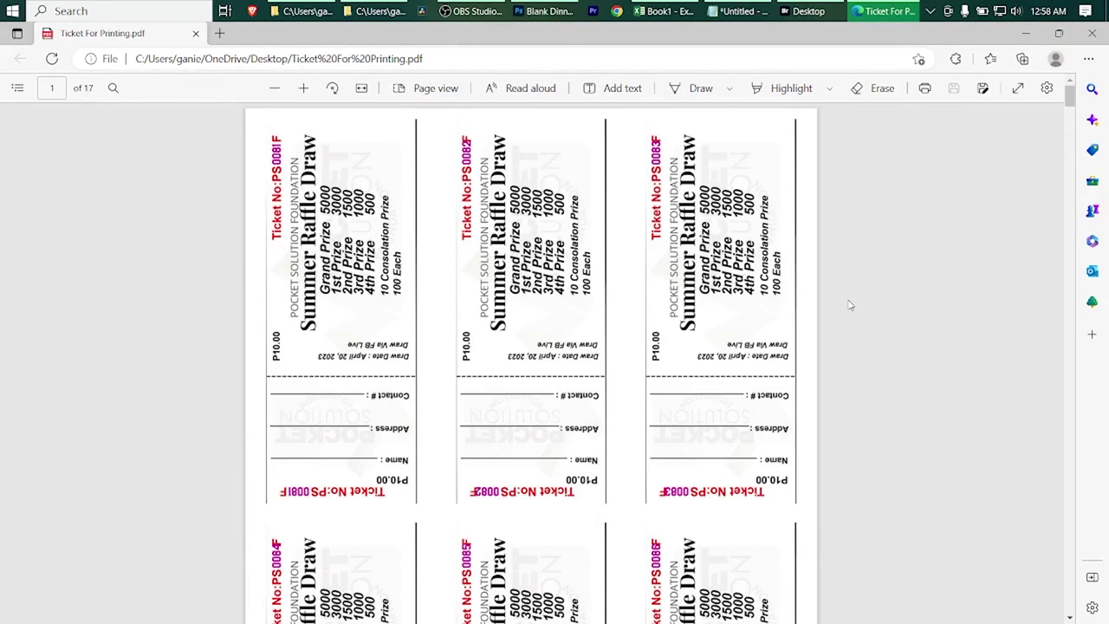
key("ctrl+p")
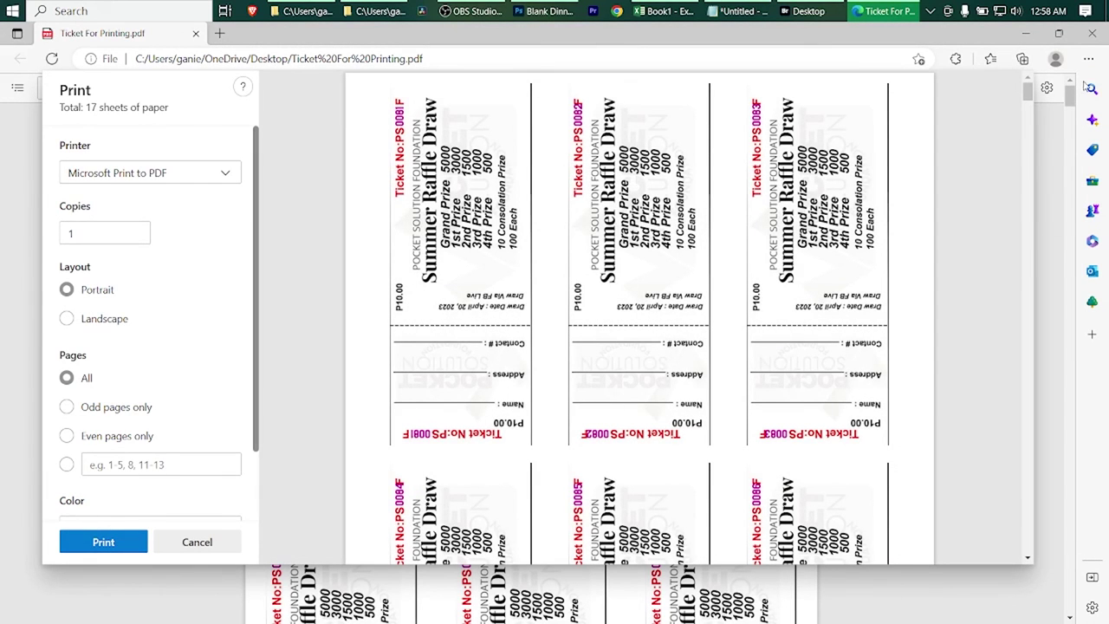
mouse_move(1028, 91)
left_mouse_down()
mouse_move(1023, 144)
mouse_move(1028, 90)
left_mouse_up()
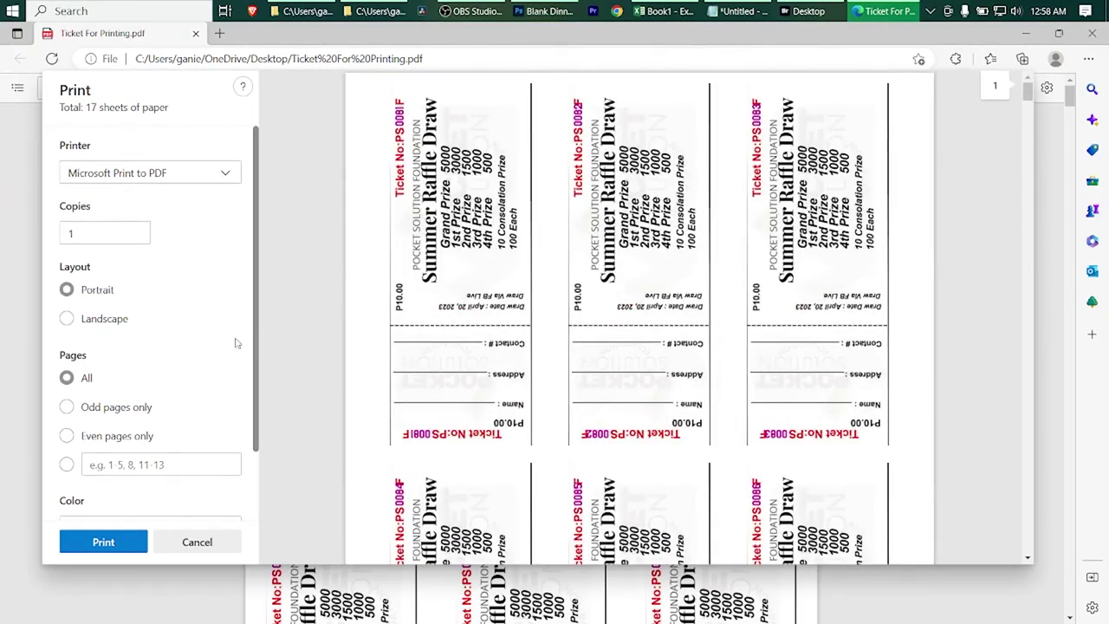
left_click(197, 542)
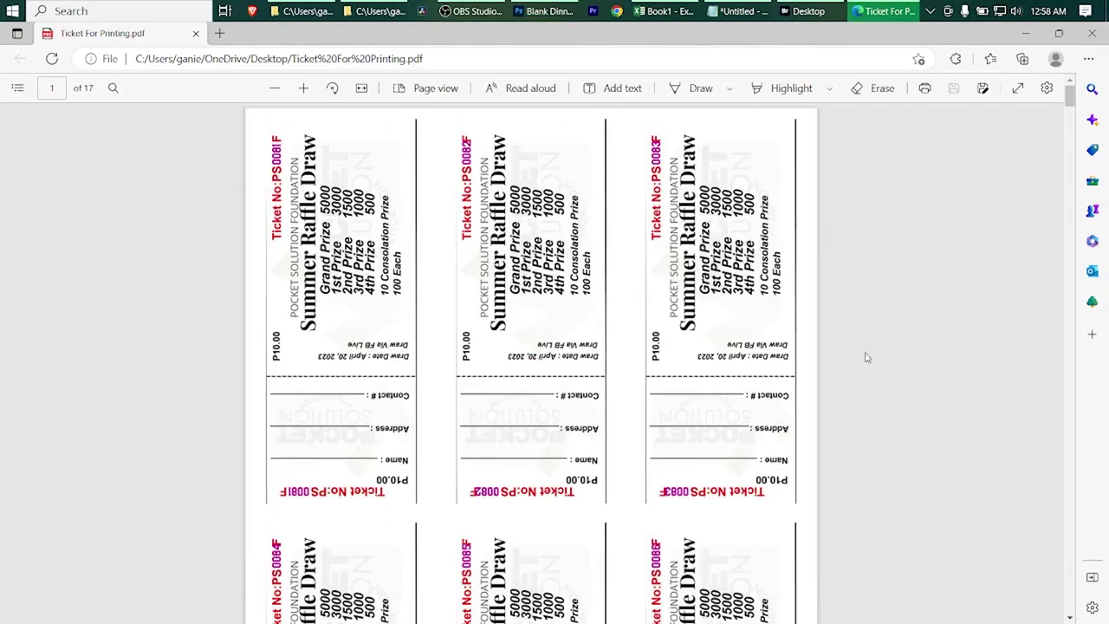
scroll(863, 347, "down", 1)
scroll(950, 278, "down", 1)
scroll(953, 279, "up", 2)
scroll(851, 343, "down", 1)
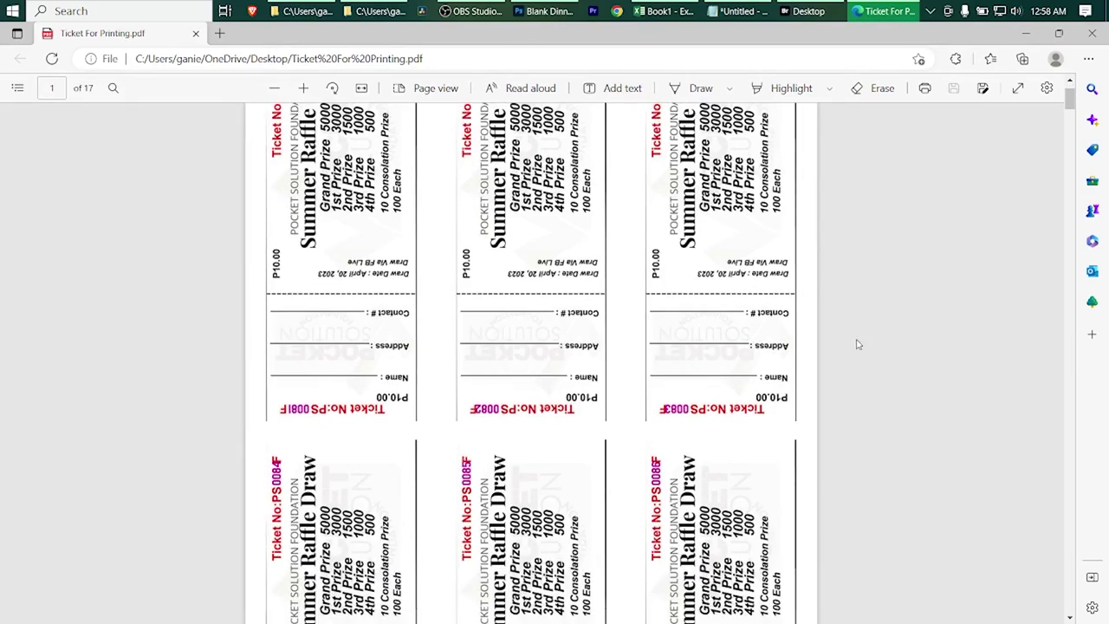
scroll(854, 346, "up", 1)
scroll(1044, 130, "down", 2)
scroll(1044, 130, "up", 2)
scroll(818, 312, "down", 3)
scroll(817, 299, "up", 3)
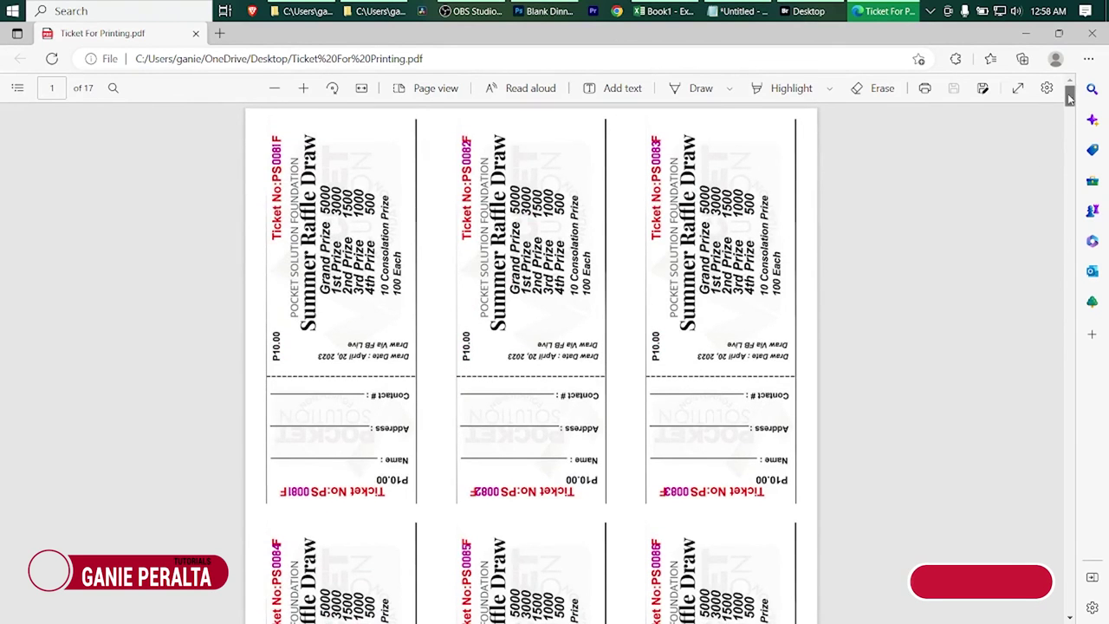
scroll(858, 377, "down", 2)
scroll(864, 371, "up", 2)
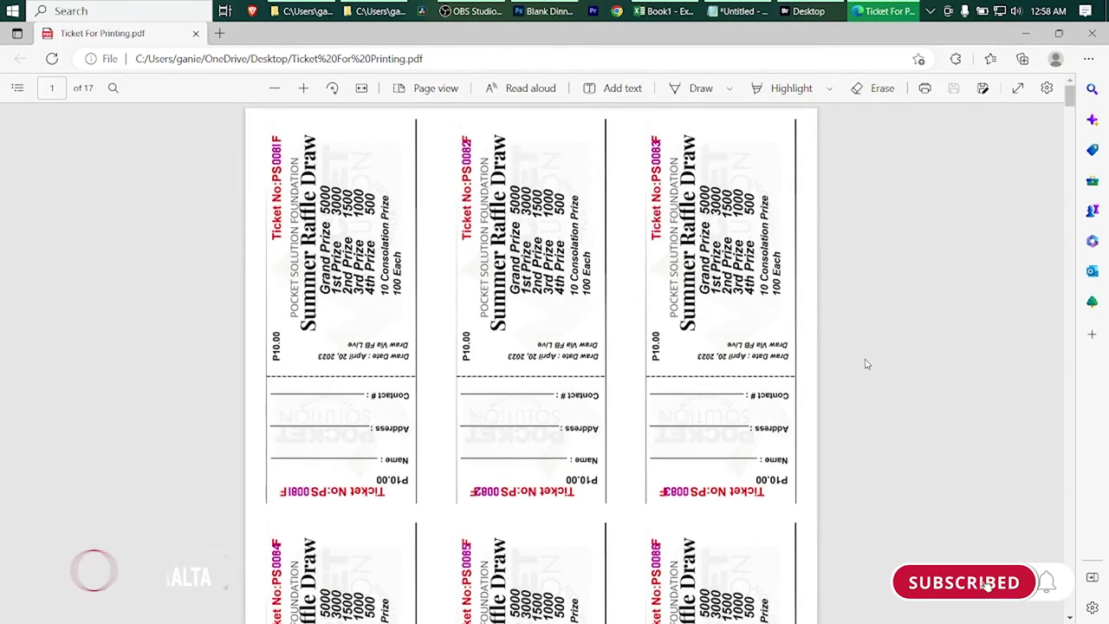